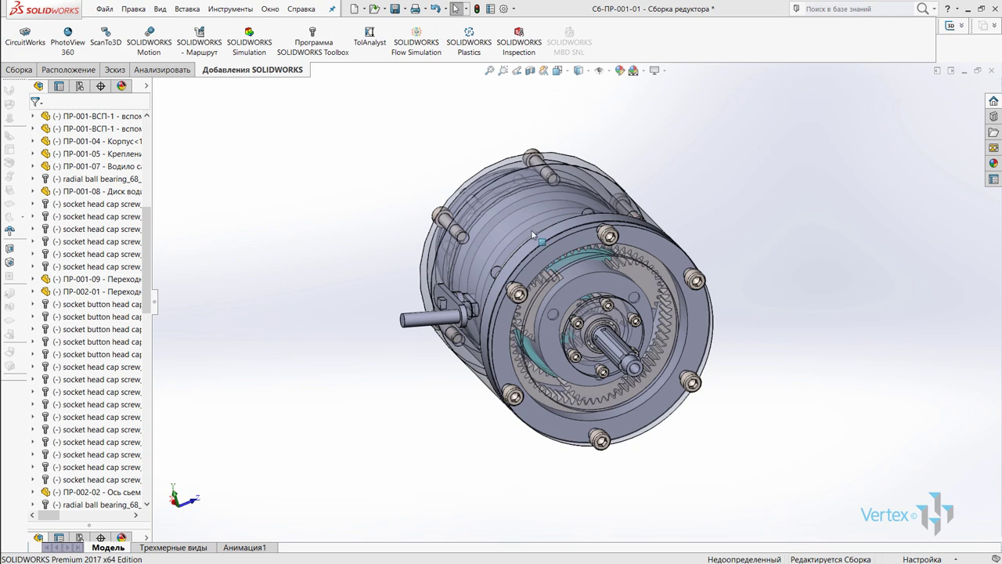
# Orbit and zoom the reducer assembly СБ-ПР-001-01, then restore its window to a non-maximized size
pyautogui.moveTo(625, 342)
pyautogui.mouseDown(button='middle')
pyautogui.moveTo(498, 412)
pyautogui.moveTo(579, 321)
pyautogui.mouseUp(button='middle')
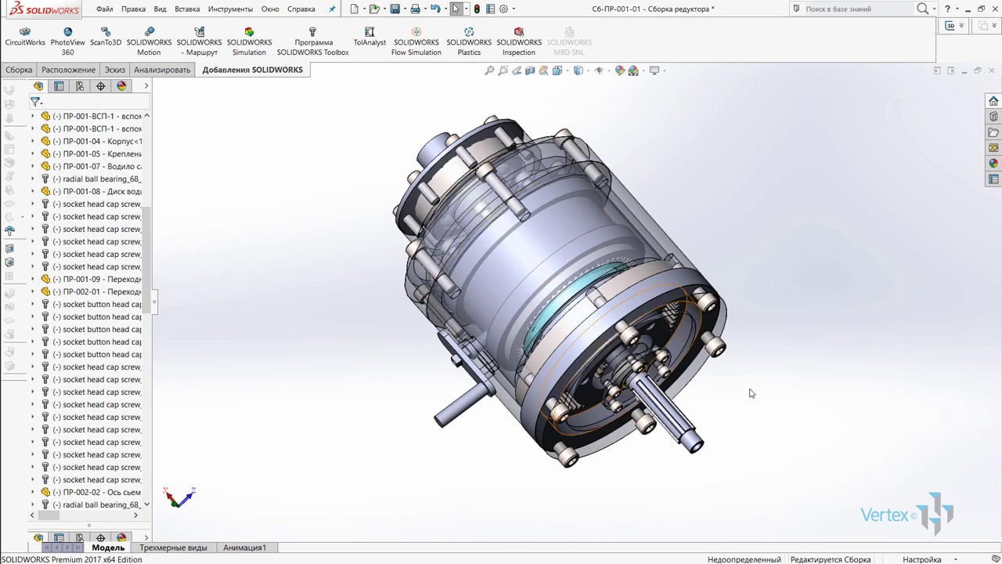
pyautogui.moveTo(736, 368); pyautogui.dragTo(838, 380, button='middle')
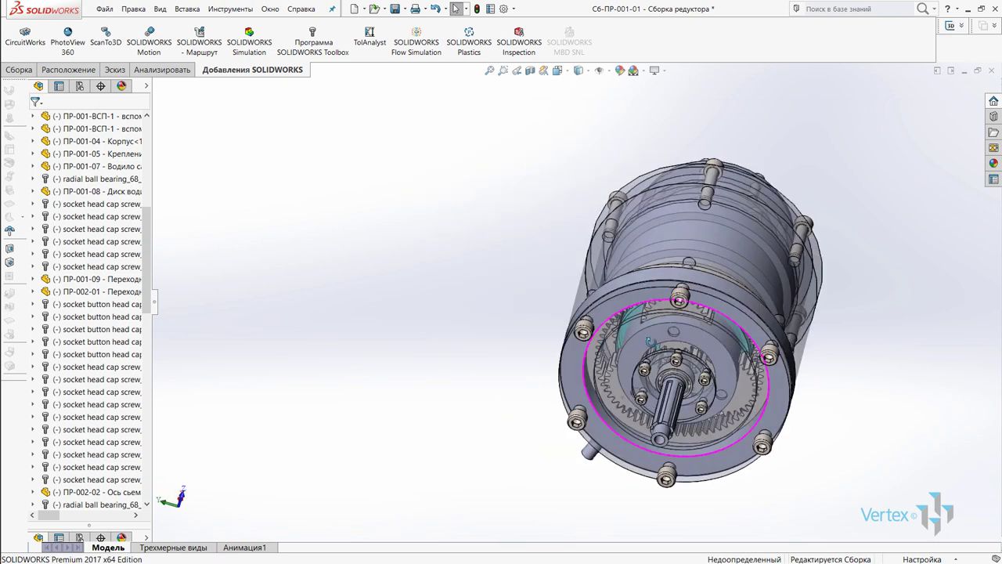
pyautogui.scroll(-2, 787, 350)
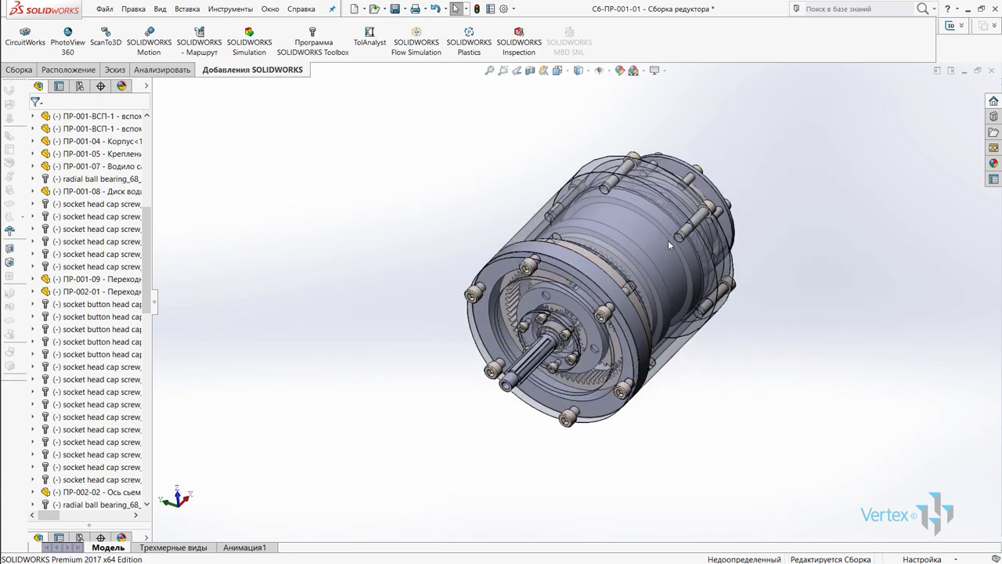
pyautogui.scroll(-3, 705, 297)
pyautogui.scroll(-2, 677, 282)
pyautogui.scroll(-2, 677, 282)
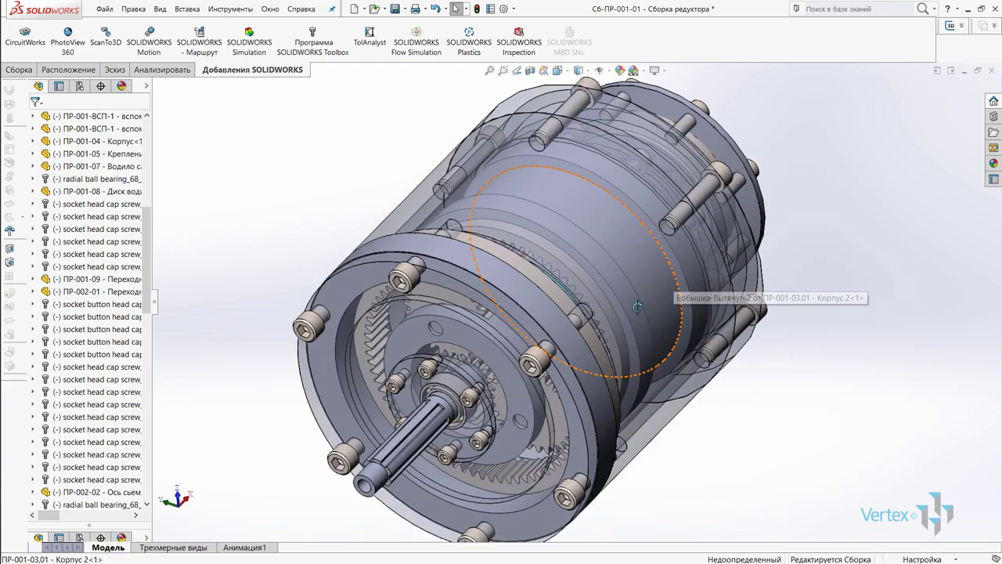
pyautogui.moveTo(677, 282); pyautogui.dragTo(628, 305, button='middle')
pyautogui.press('Escape')
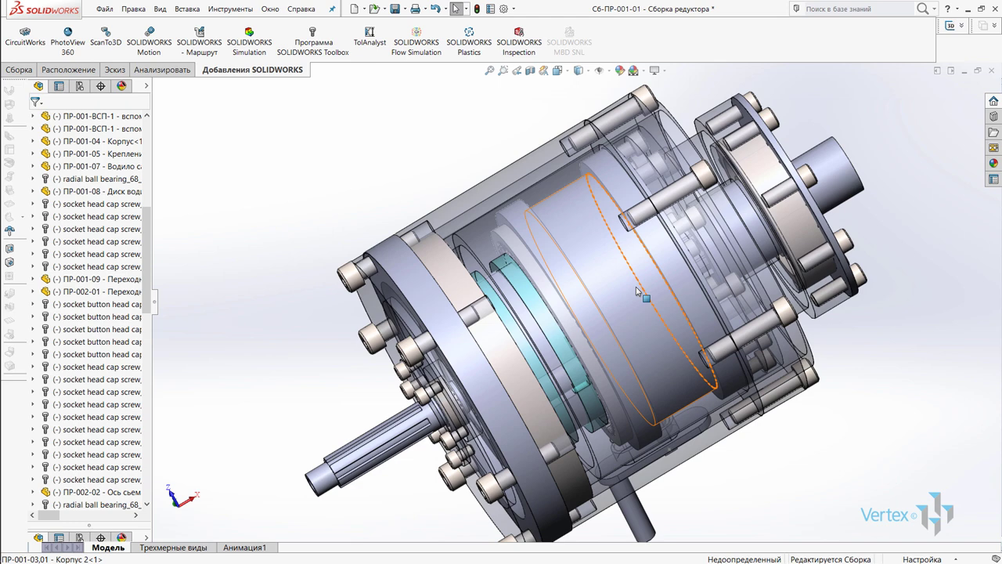
pyautogui.scroll(1, 636, 285)
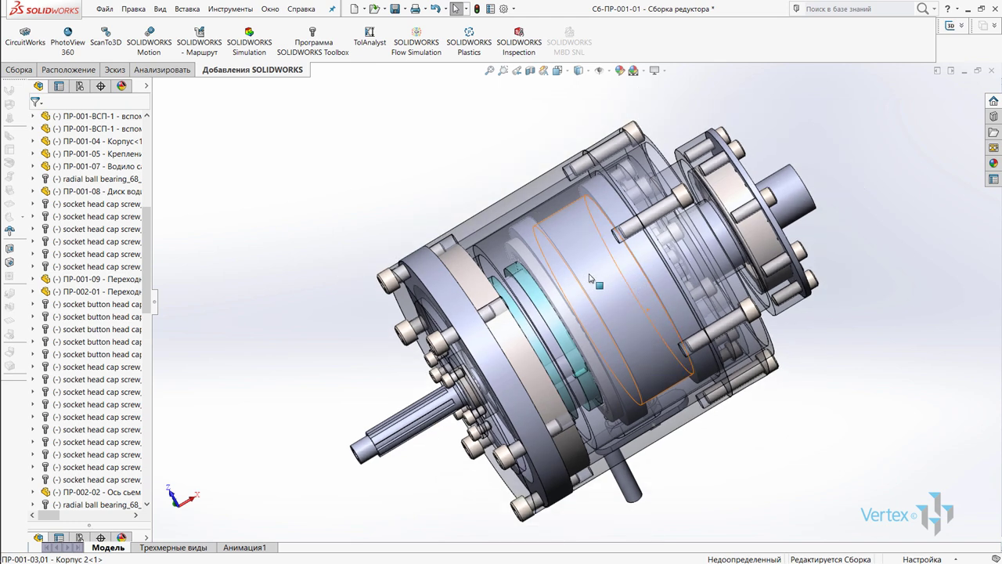
pyautogui.scroll(2, 584, 286)
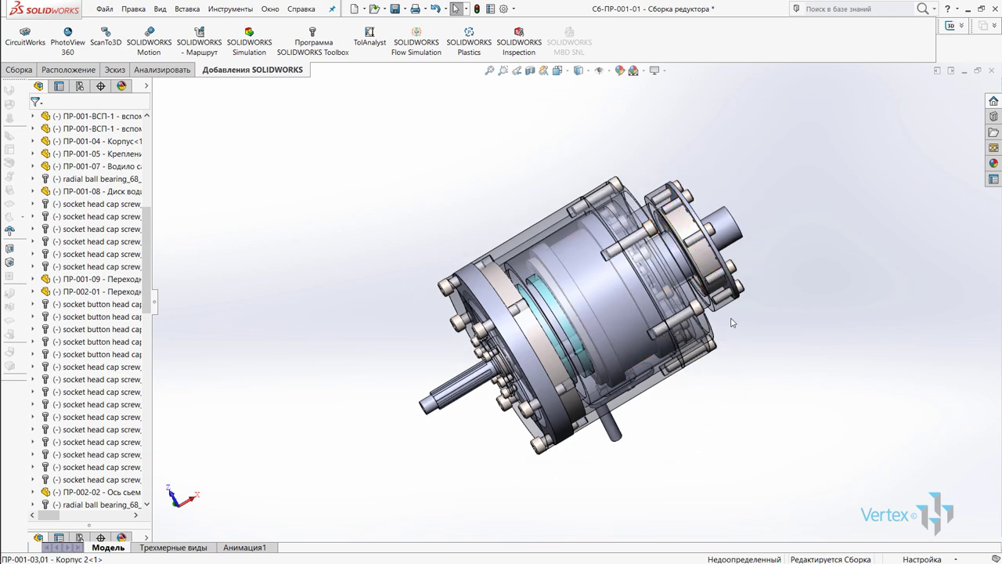
pyautogui.moveTo(619, 329); pyautogui.dragTo(680, 203, button='middle')
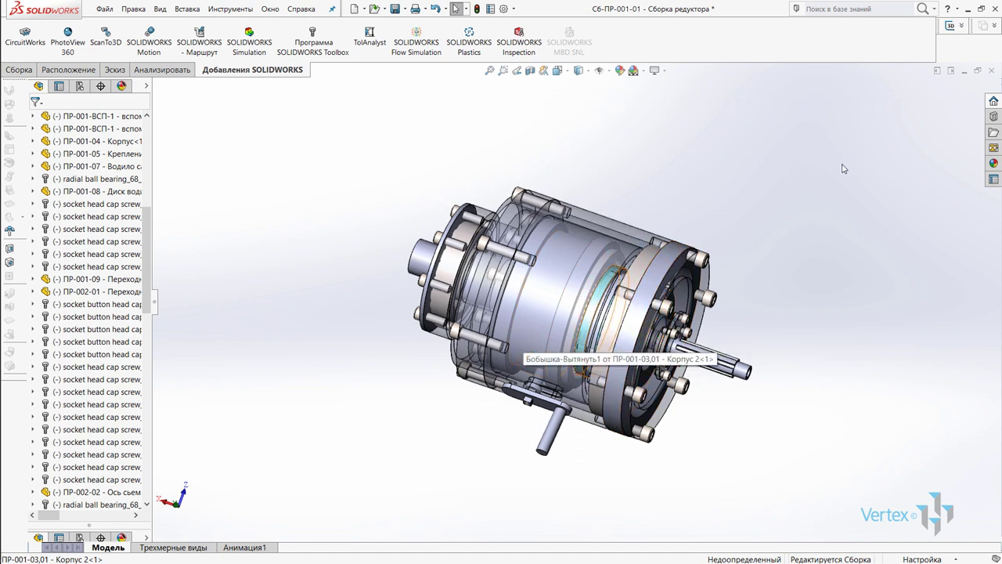
pyautogui.click(950, 71)
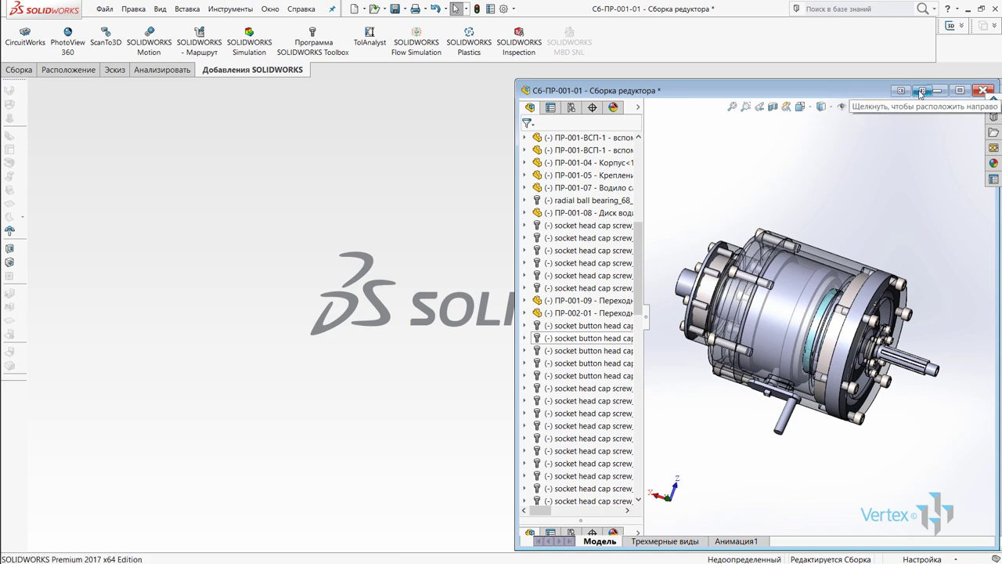
# Tile the 'новый спусковой' drawing window on the left and the reducer assembly window on the right
pyautogui.click(921, 92)
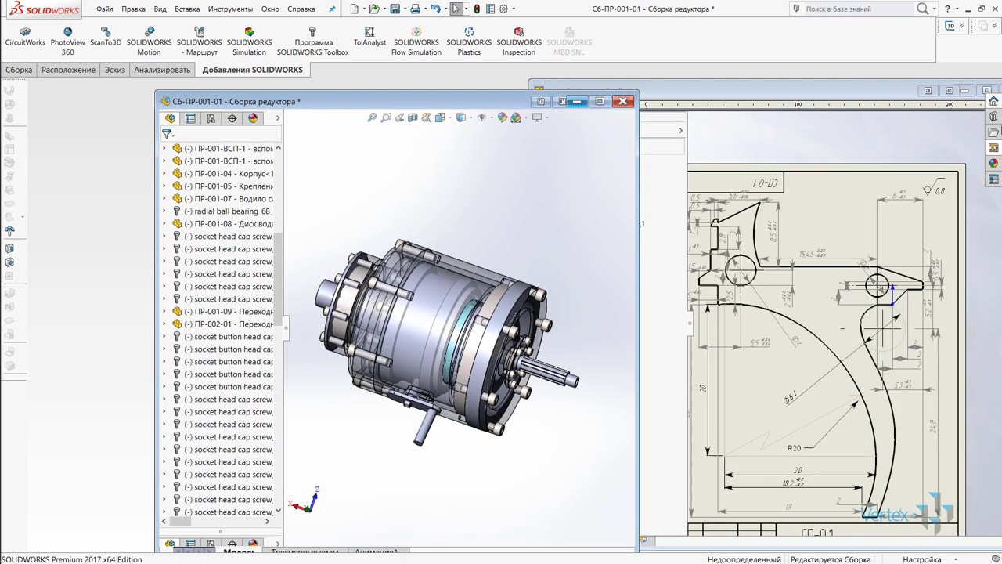
pyautogui.click(987, 91)
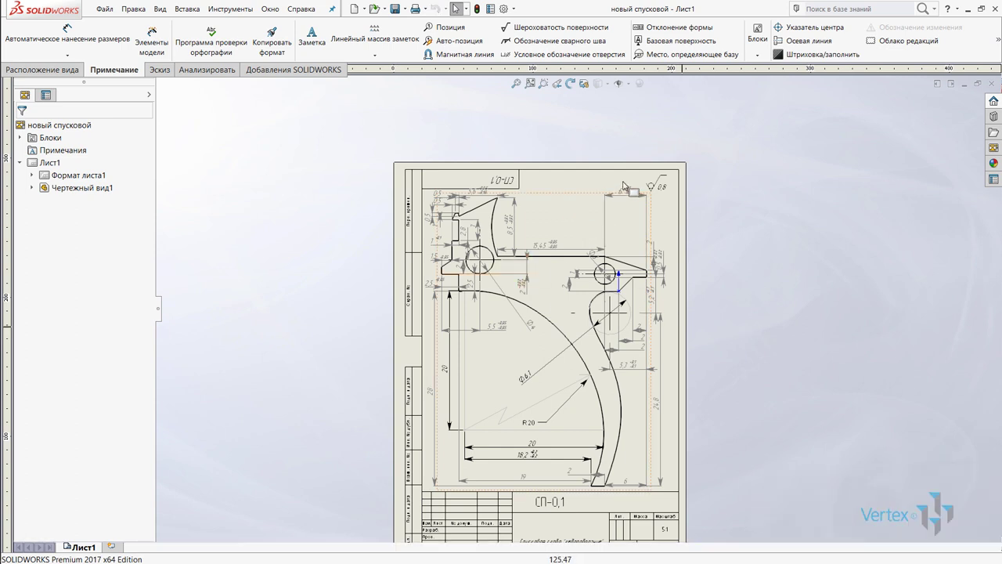
pyautogui.click(938, 85)
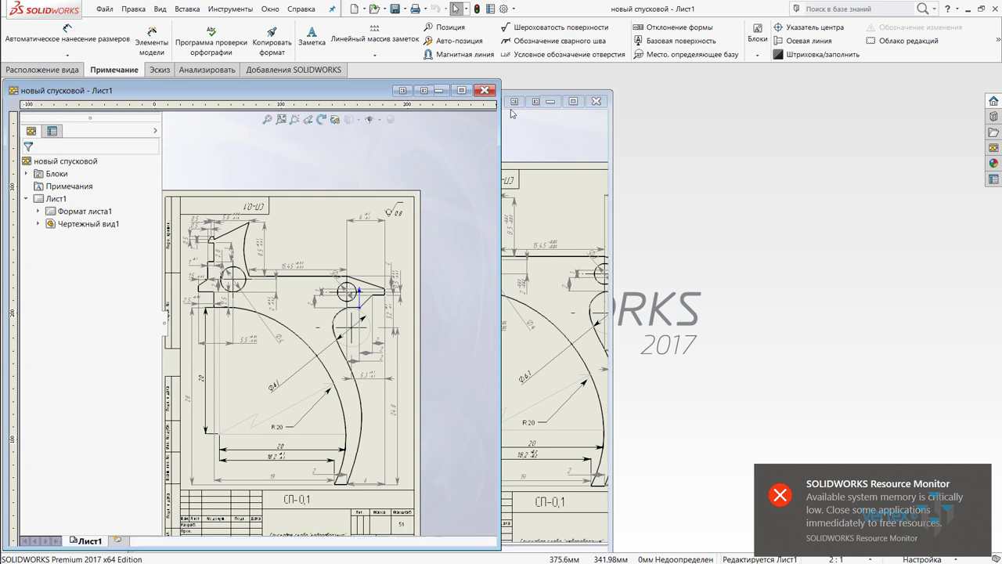
pyautogui.moveTo(392, 90); pyautogui.dragTo(368, 89)
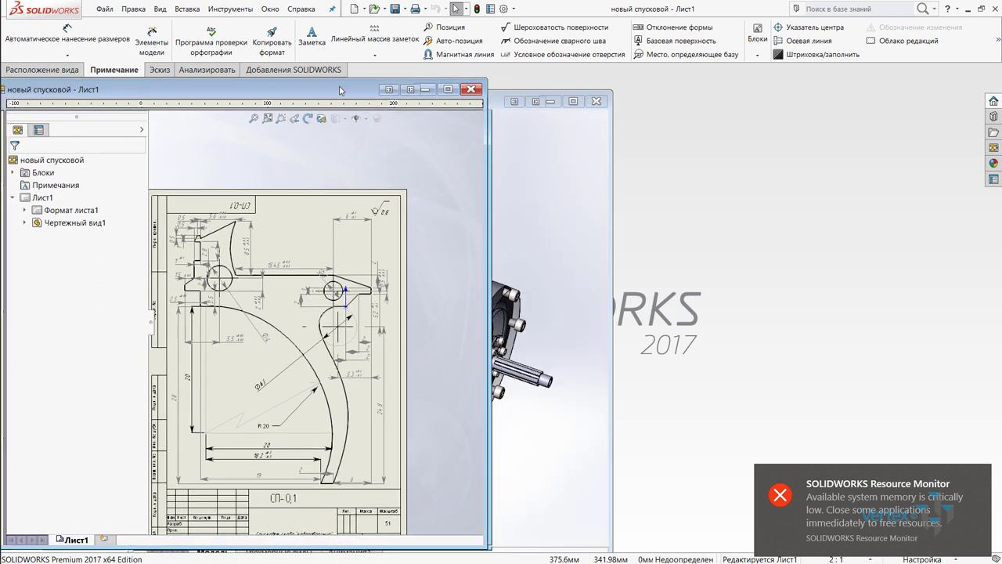
pyautogui.click(615, 103)
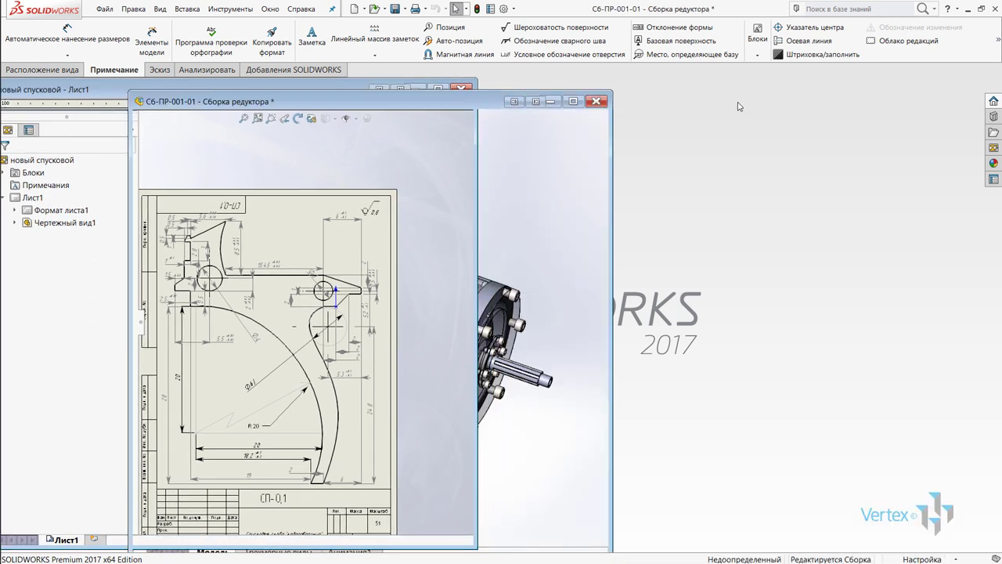
pyautogui.moveTo(815, 111); pyautogui.dragTo(862, 100)
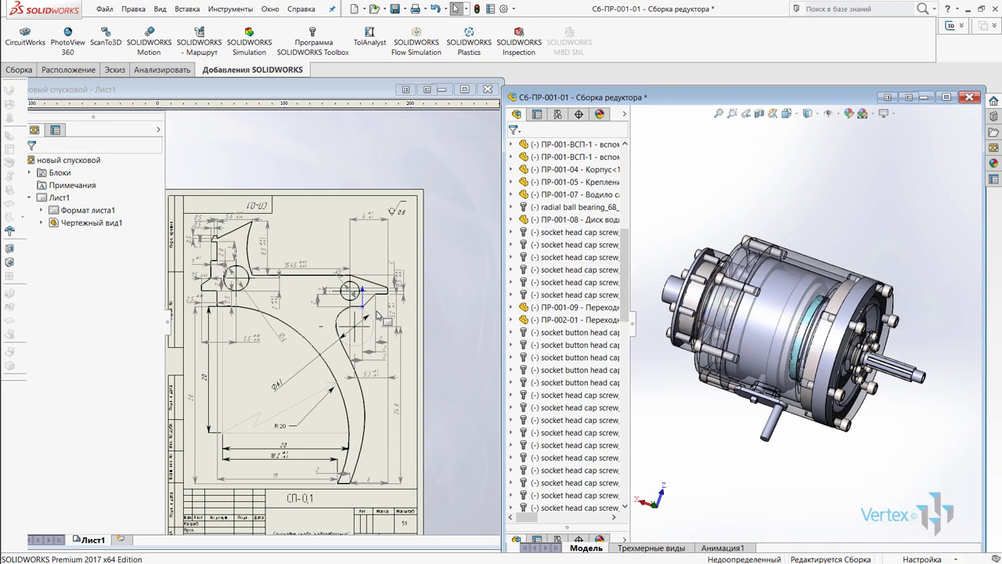
# Make the reducer assembly active, show it in Front view (Ctrl+1), and select a spur gear
pyautogui.click(313, 107)
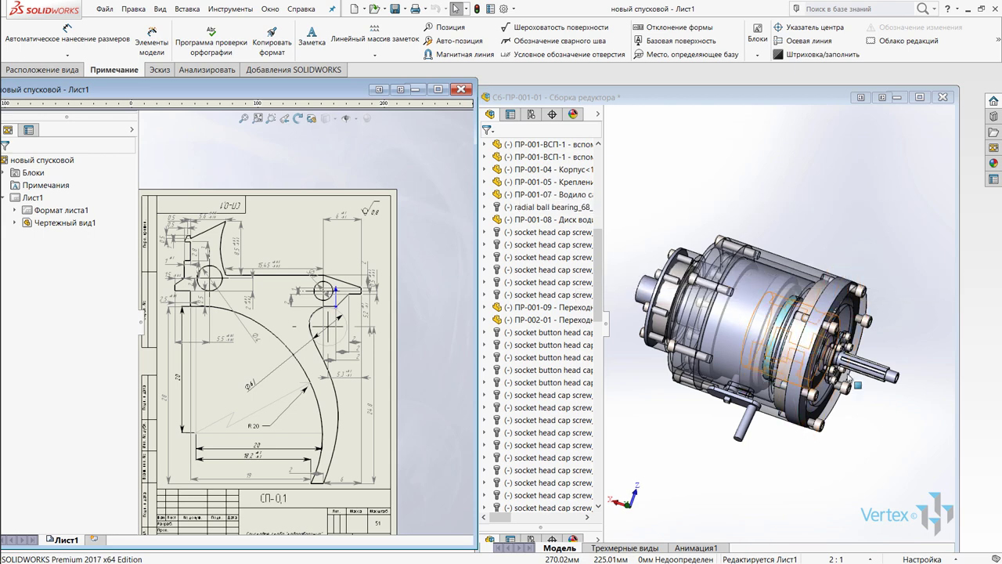
pyautogui.scroll(-3, 845, 374)
pyautogui.click(792, 371)
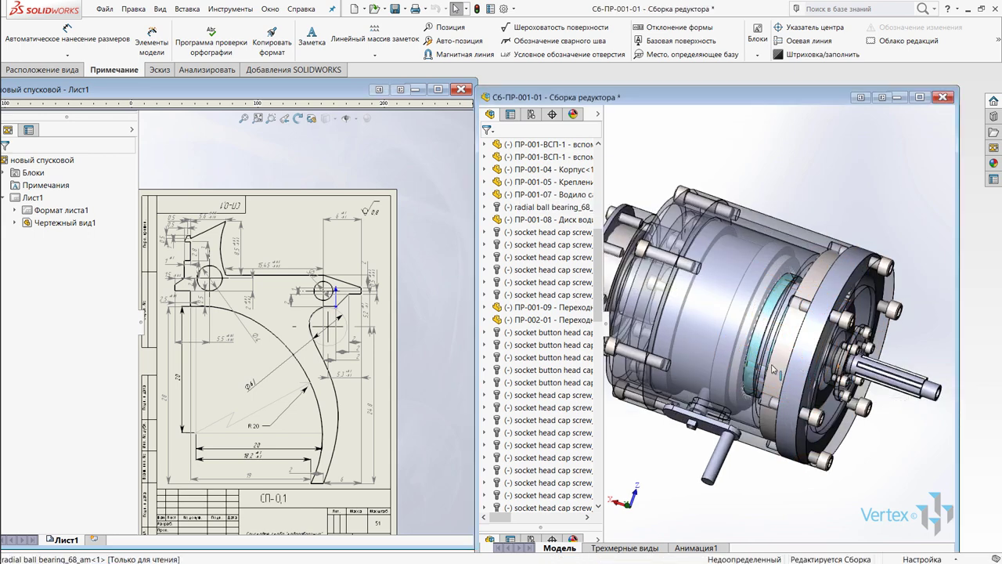
pyautogui.hotkey('ctrl', '1')
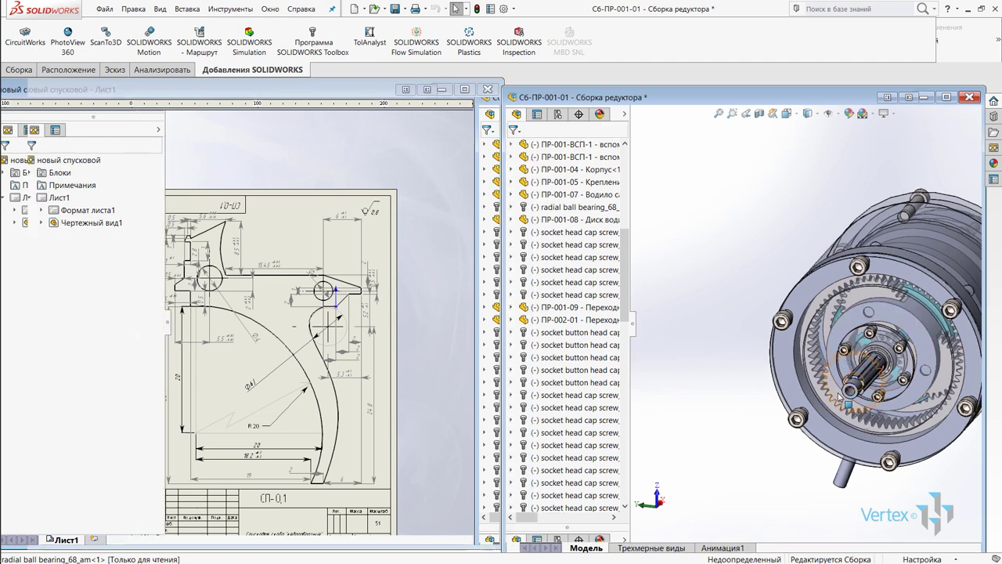
pyautogui.click(839, 398)
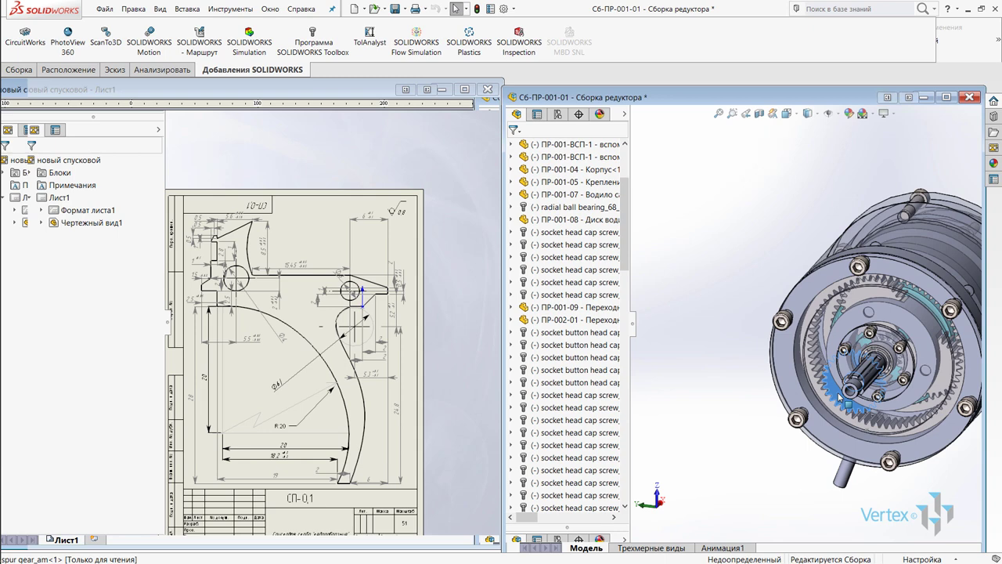
# Open the spur gear_am component as its own part and accept the read-only warning
pyautogui.rightClick(839, 398)
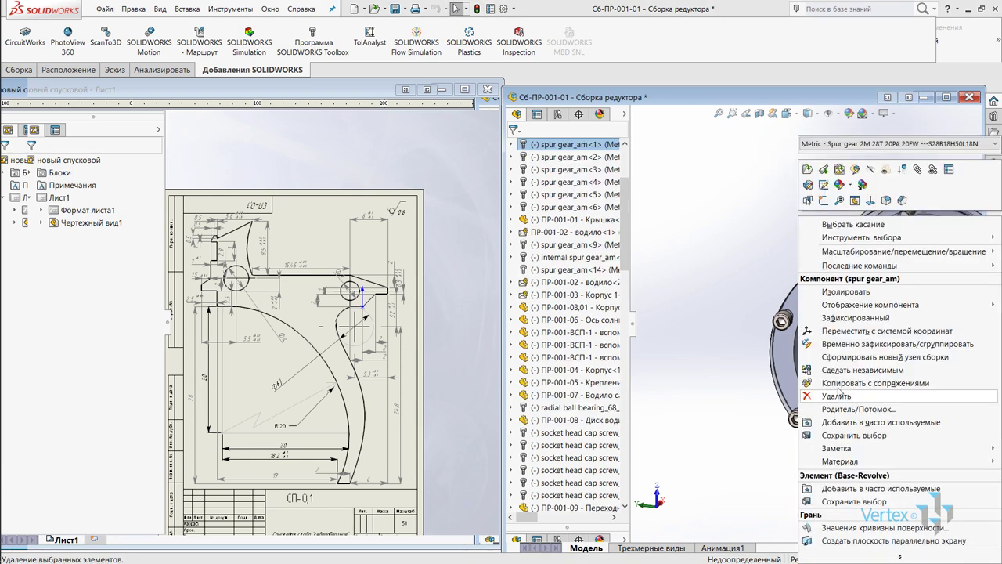
pyautogui.click(808, 170)
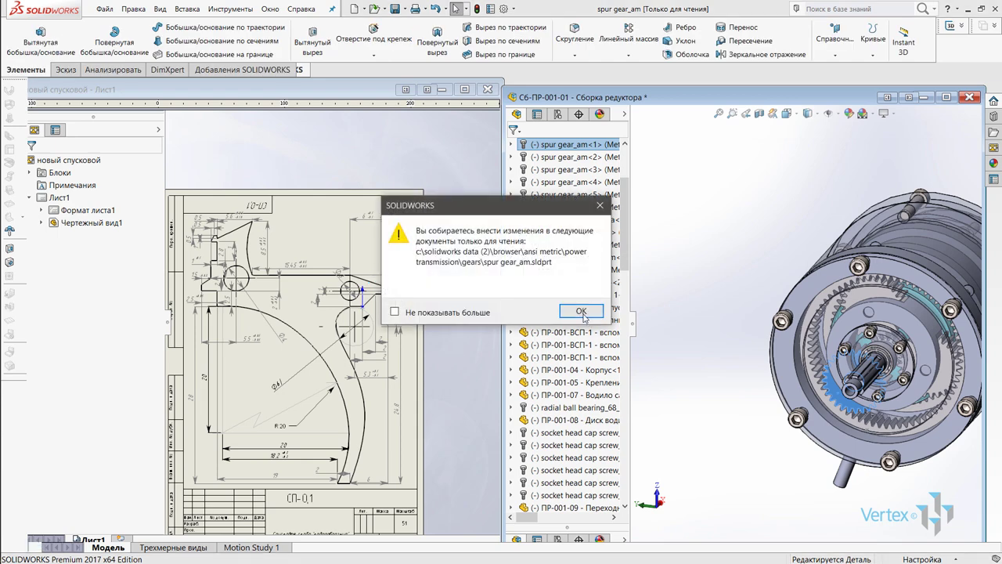
pyautogui.click(587, 312)
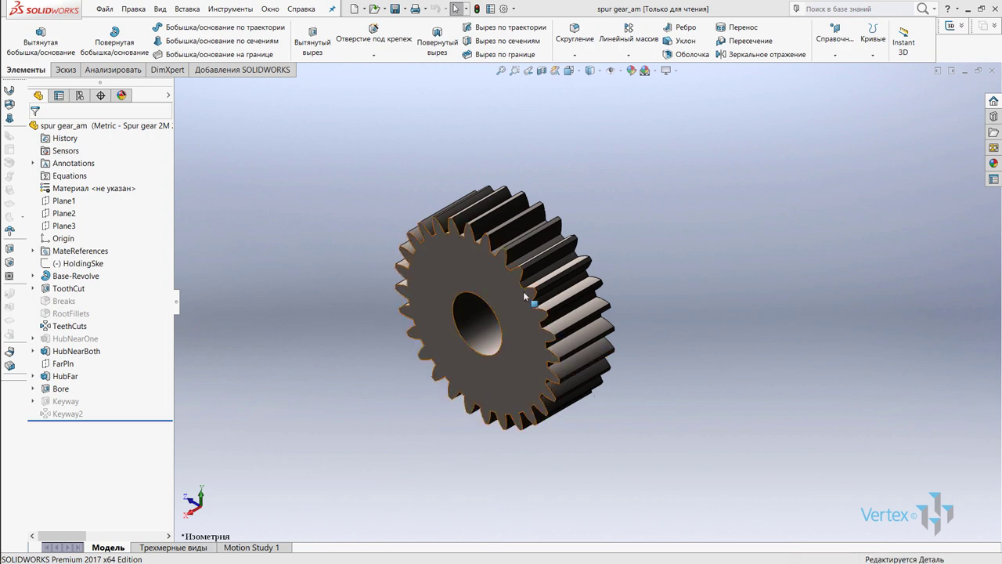
# Orbit the spur gear_am part to view both faces, then zoom out to fit the whole gear
pyautogui.moveTo(570, 338)
pyautogui.mouseDown(button='middle')
pyautogui.moveTo(616, 224)
pyautogui.moveTo(514, 184)
pyautogui.moveTo(485, 186)
pyautogui.mouseUp(button='middle')
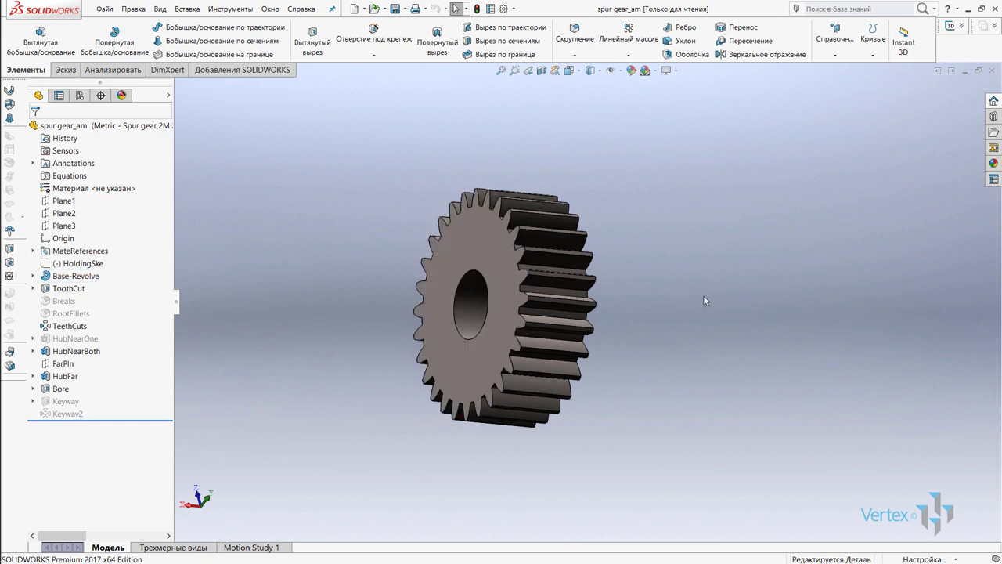
pyautogui.moveTo(593, 327)
pyautogui.mouseDown(button='middle')
pyautogui.moveTo(546, 331)
pyautogui.moveTo(561, 281)
pyautogui.mouseUp(button='middle')
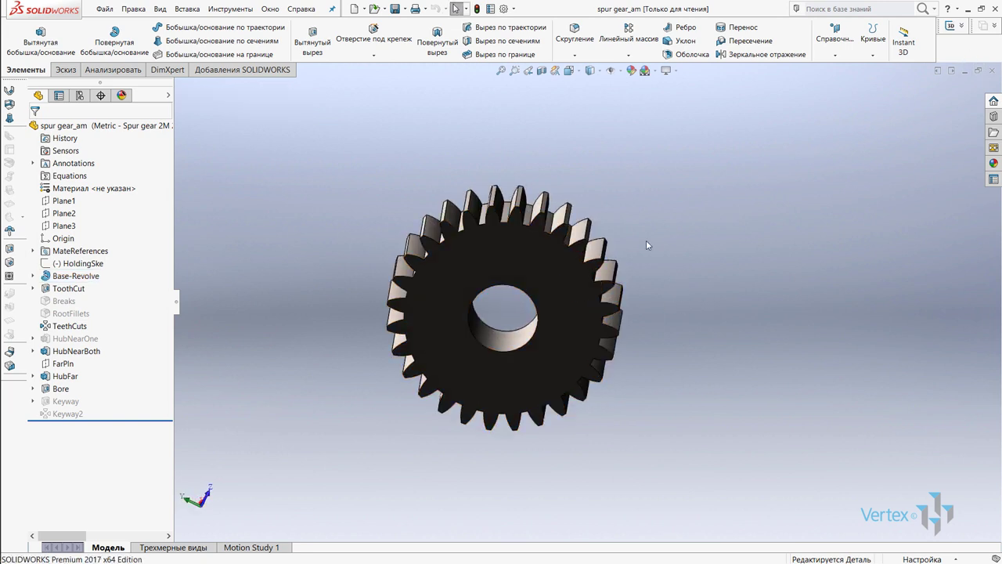
pyautogui.moveTo(712, 237)
pyautogui.mouseDown(button='middle')
pyautogui.moveTo(649, 161)
pyautogui.moveTo(673, 216)
pyautogui.moveTo(634, 219)
pyautogui.mouseUp(button='middle')
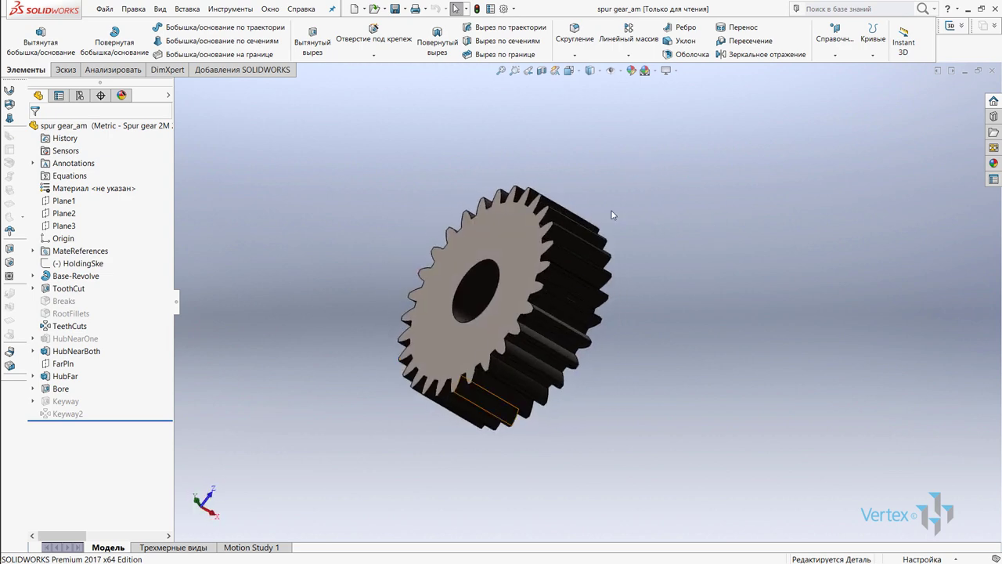
pyautogui.press('z')
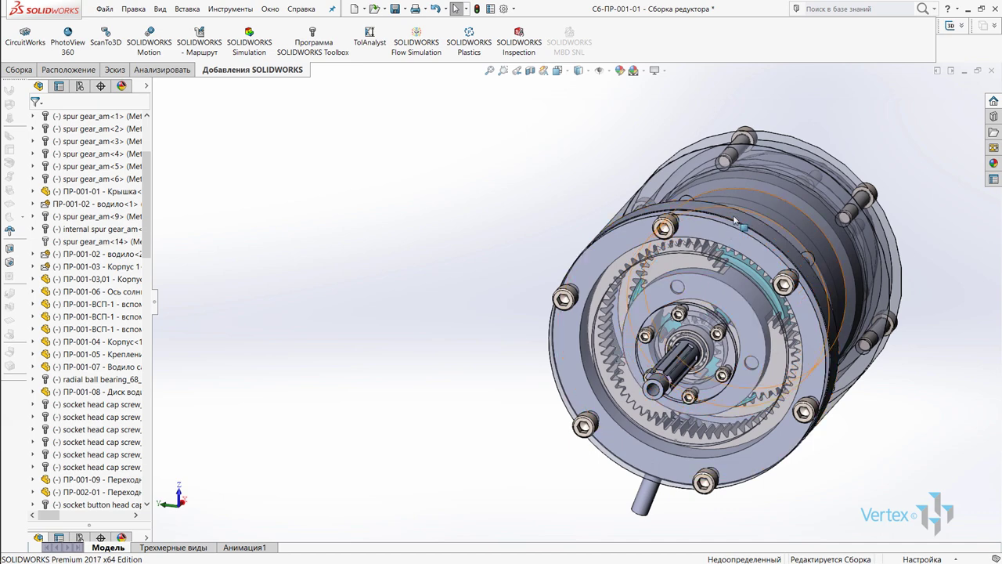
# Select the output shaft ПР-002-02 in the assembly, open it as a part, and accept the memory warning
pyautogui.moveTo(734, 219); pyautogui.dragTo(880, 205, button='middle')
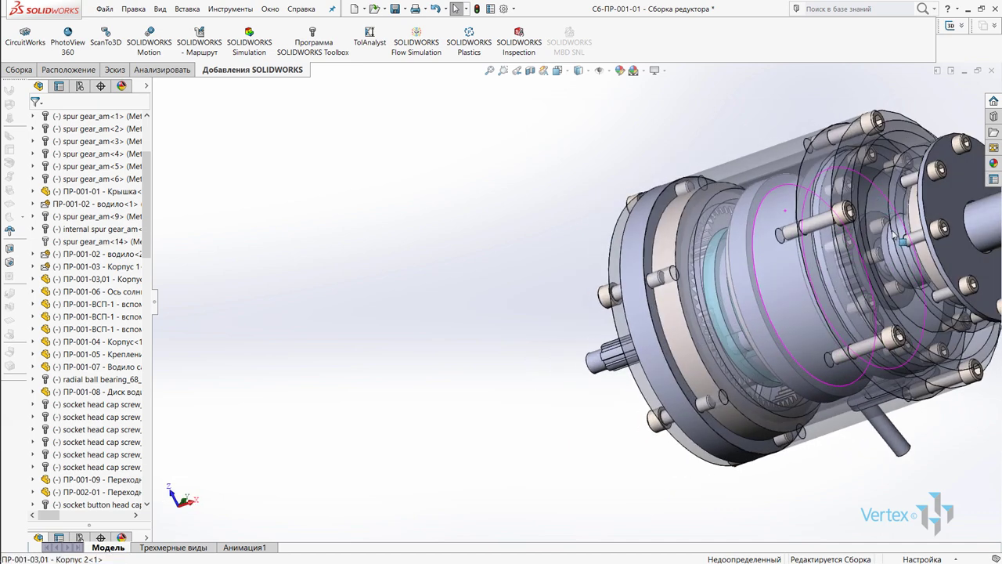
pyautogui.scroll(3, 896, 236)
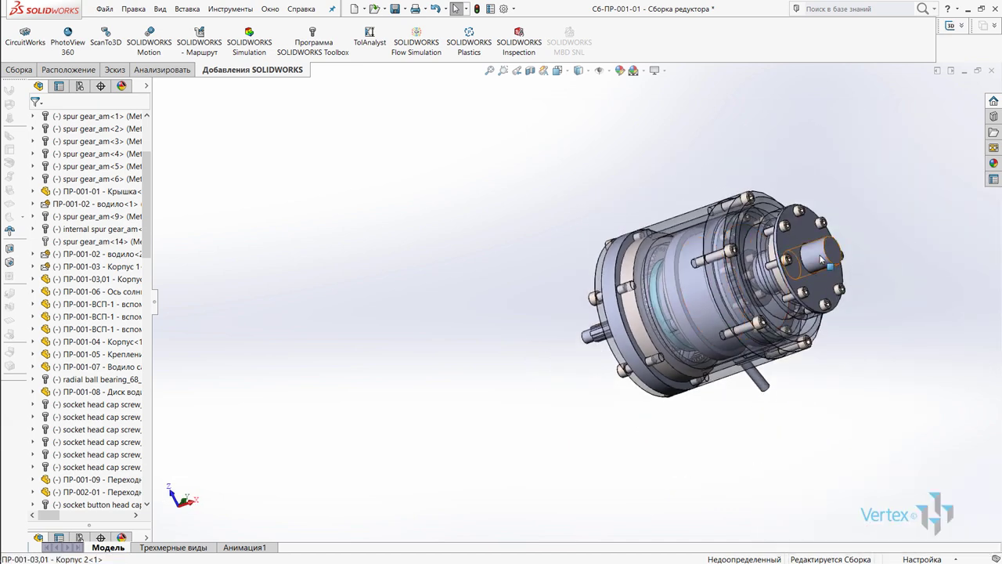
pyautogui.click(821, 261)
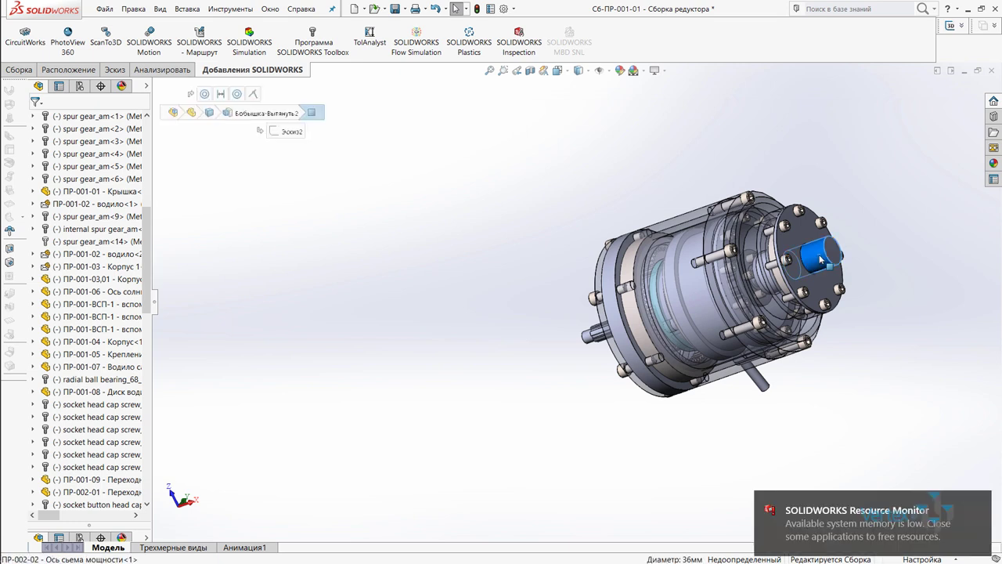
pyautogui.rightClick(821, 259)
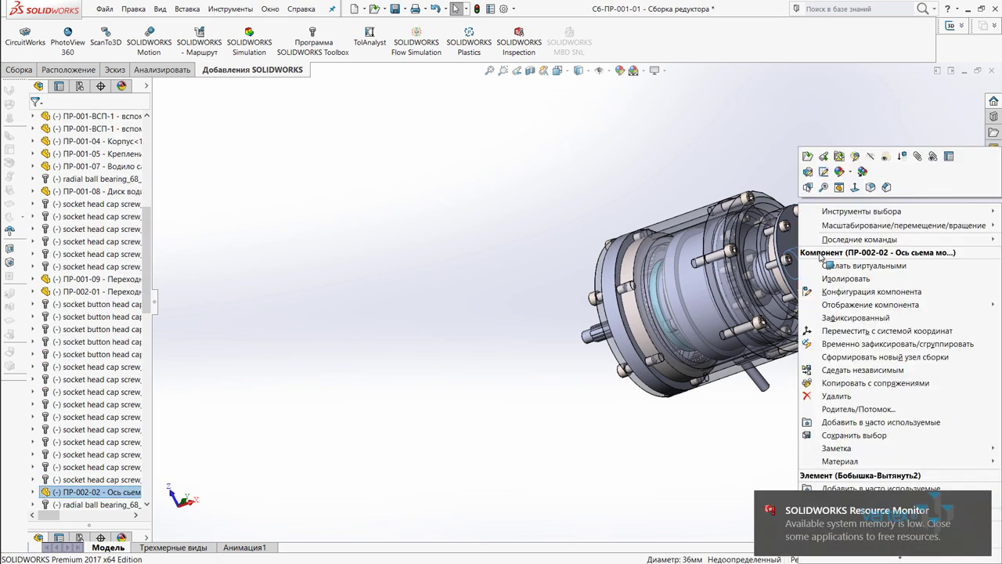
pyautogui.click(808, 157)
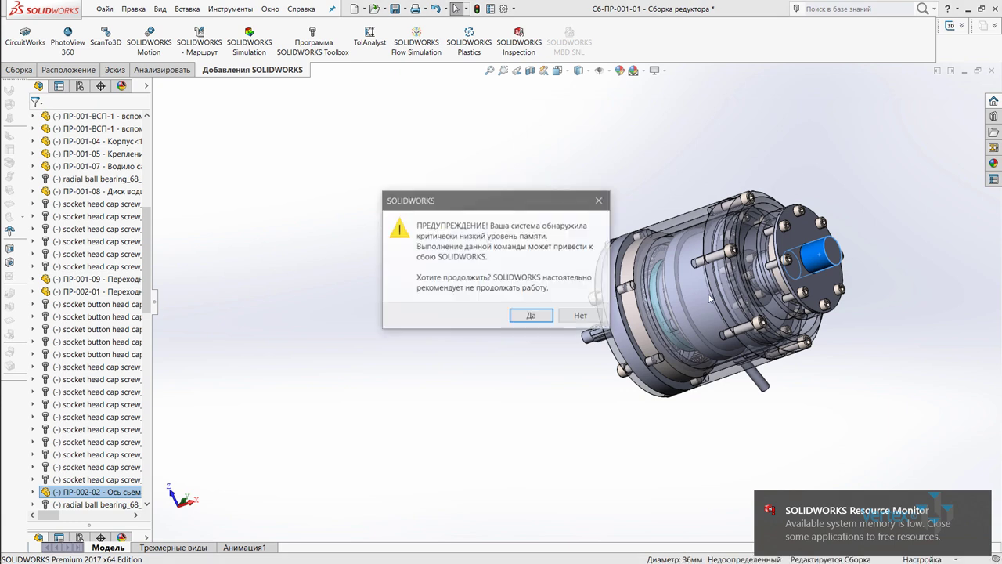
pyautogui.click(533, 316)
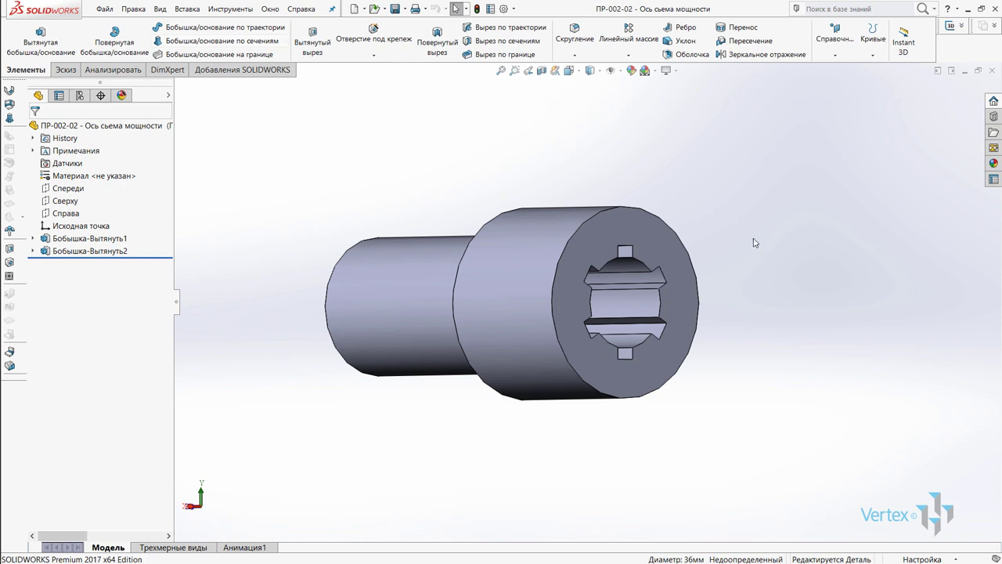
# Add a 40 ±0.5000 DimXpert location dimension between the wide section's end face and shoulder
pyautogui.moveTo(586, 289)
pyautogui.mouseDown(button='middle')
pyautogui.moveTo(572, 318)
pyautogui.moveTo(586, 289)
pyautogui.mouseUp(button='middle')
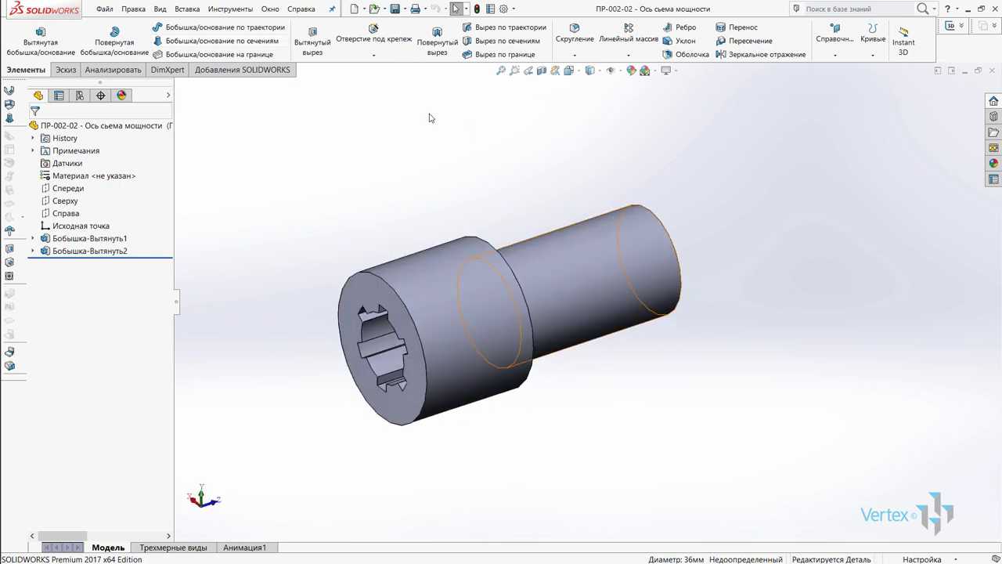
pyautogui.click(65, 69)
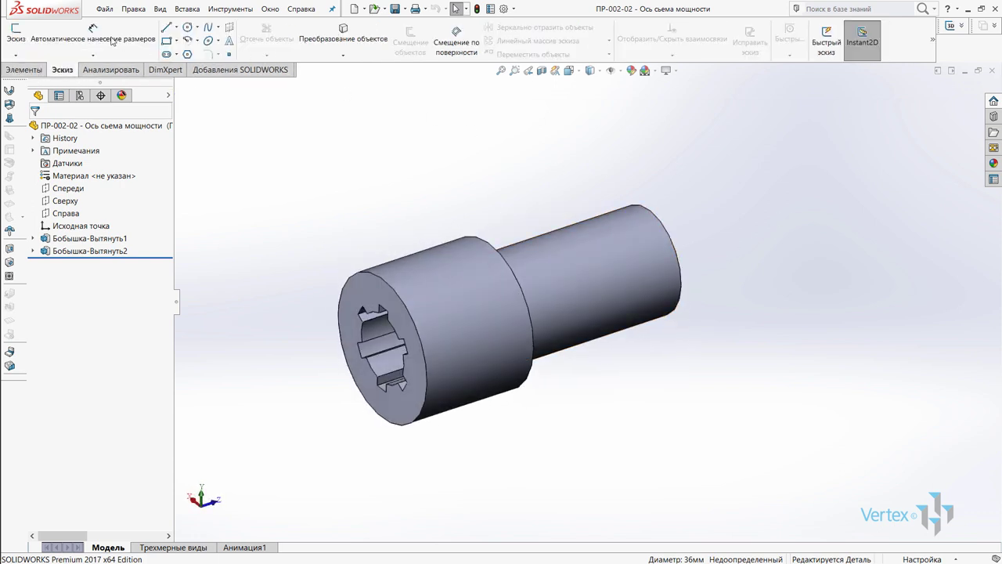
pyautogui.click(104, 37)
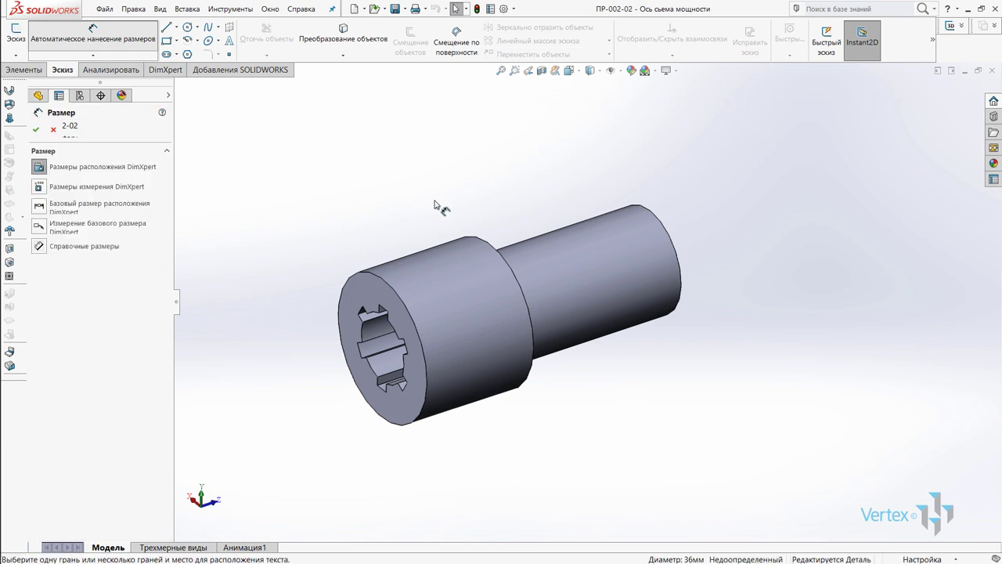
pyautogui.click(571, 243)
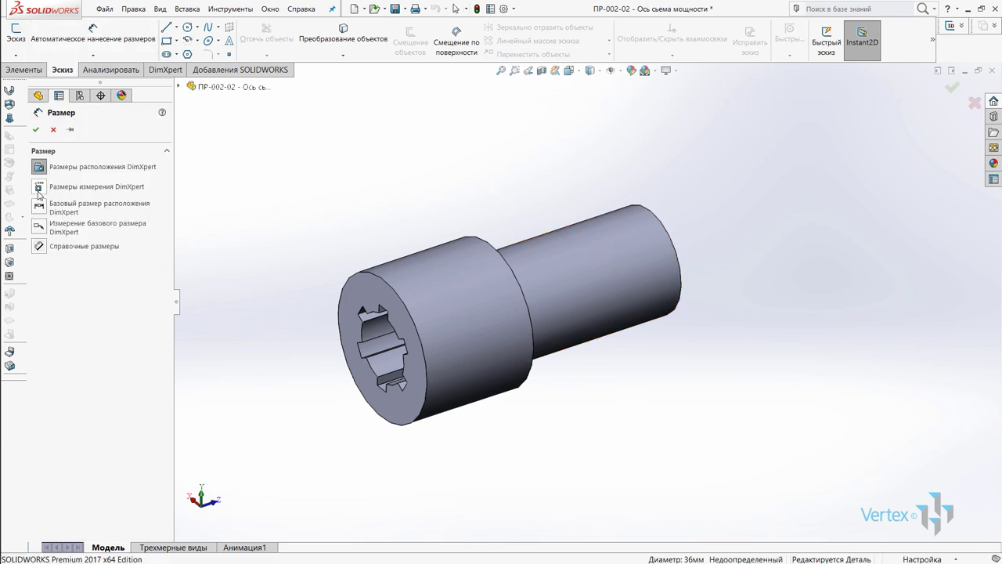
pyautogui.click(356, 284)
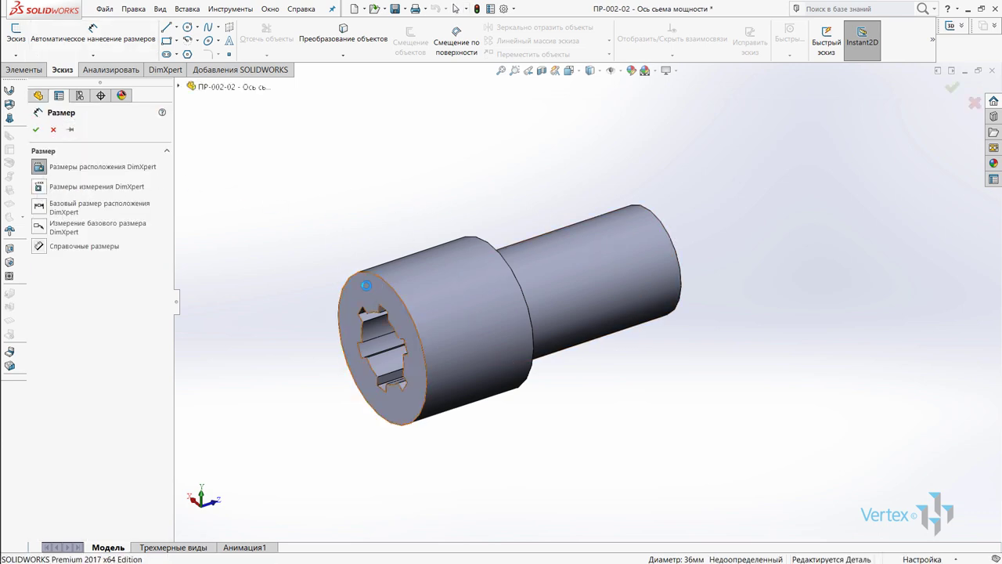
pyautogui.moveTo(512, 179); pyautogui.dragTo(467, 255, button='middle')
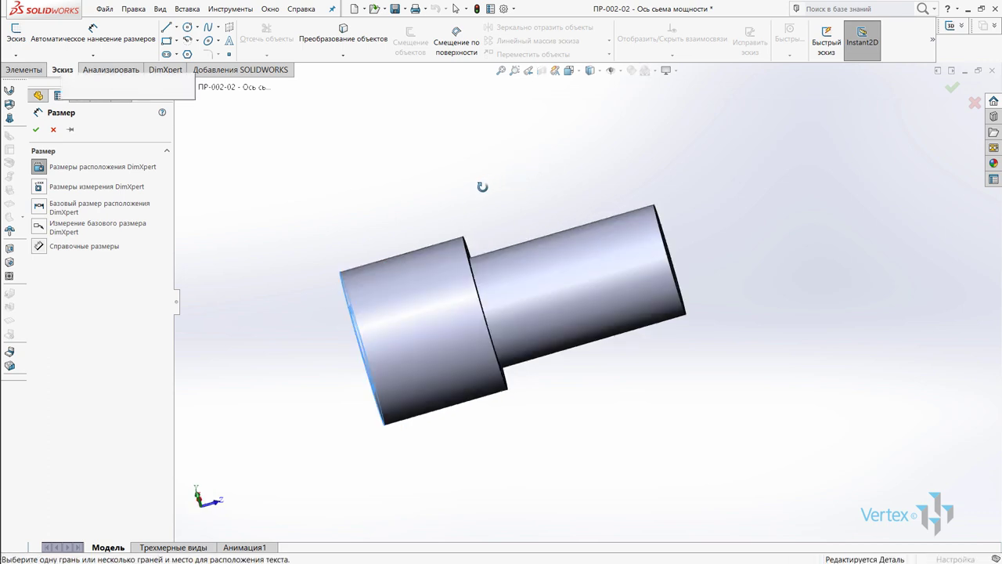
pyautogui.click(466, 254)
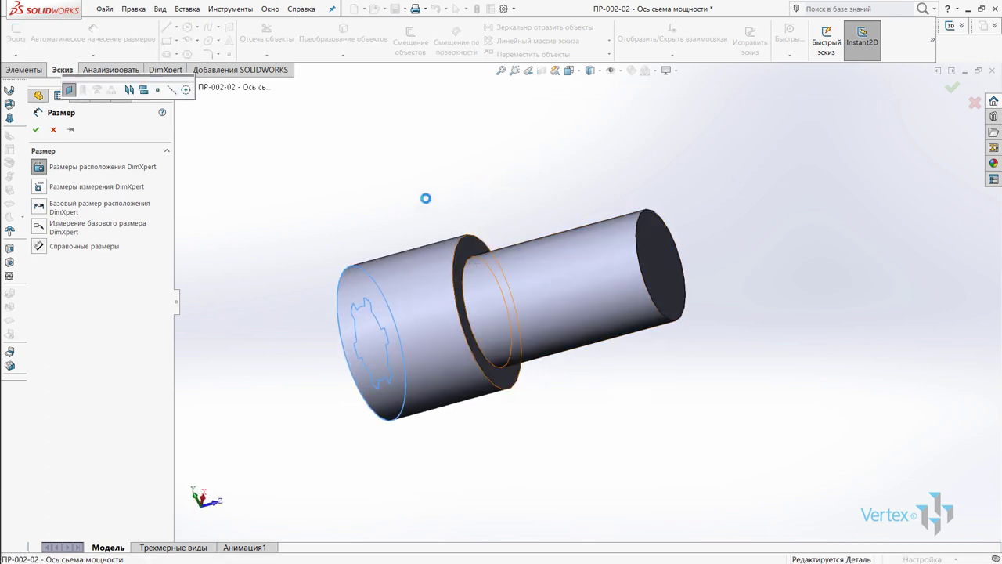
pyautogui.click(370, 164)
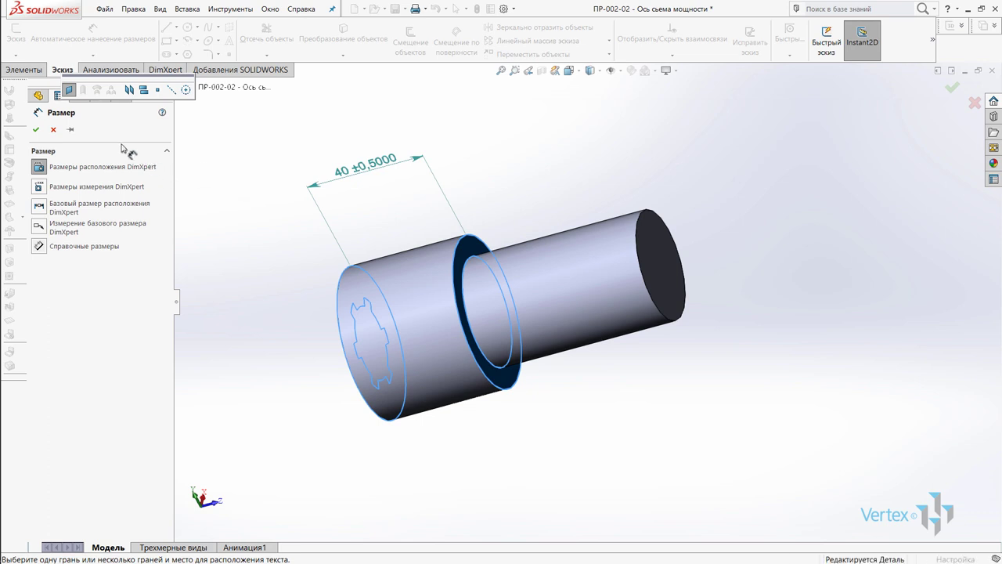
pyautogui.click(44, 165)
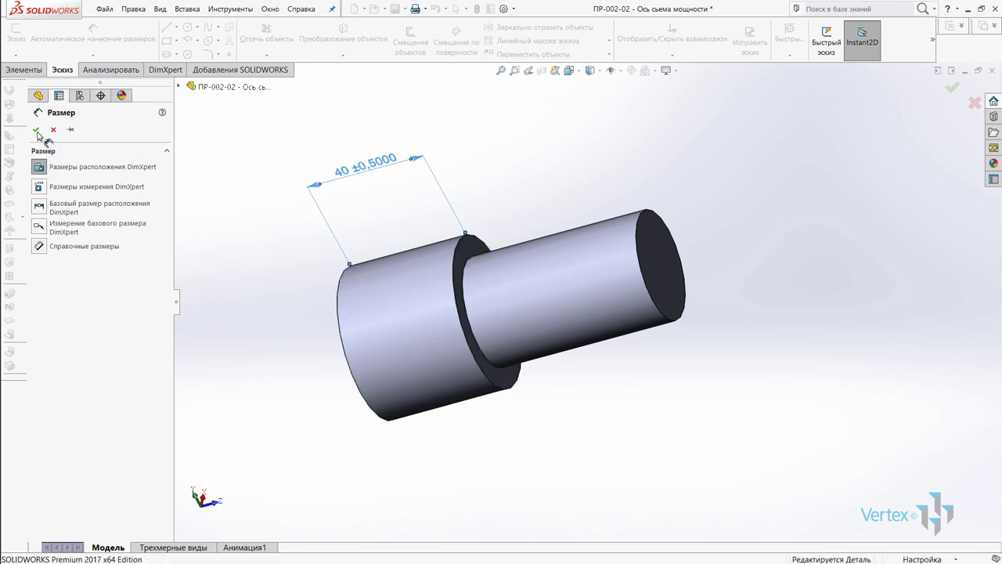
pyautogui.click(36, 131)
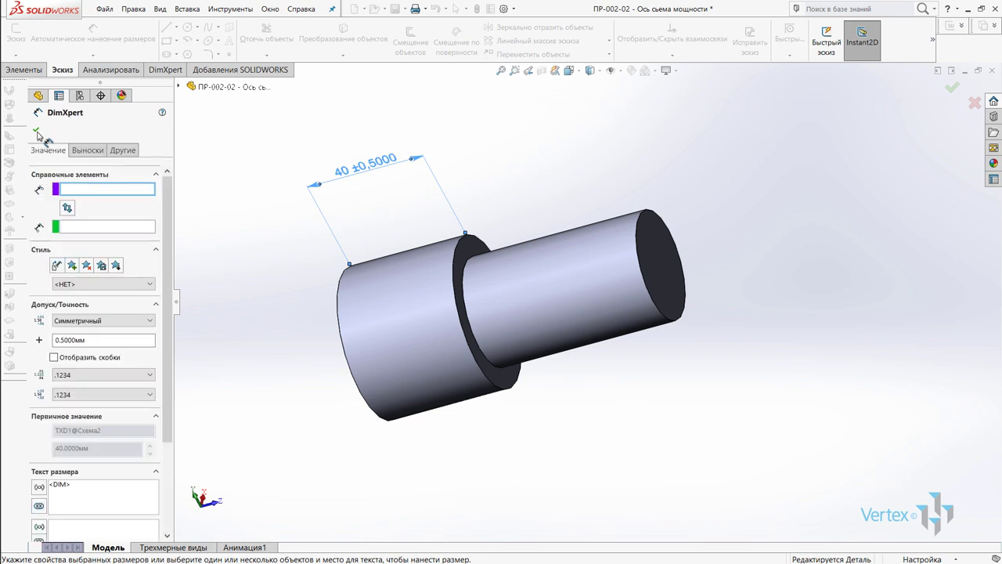
pyautogui.click(36, 130)
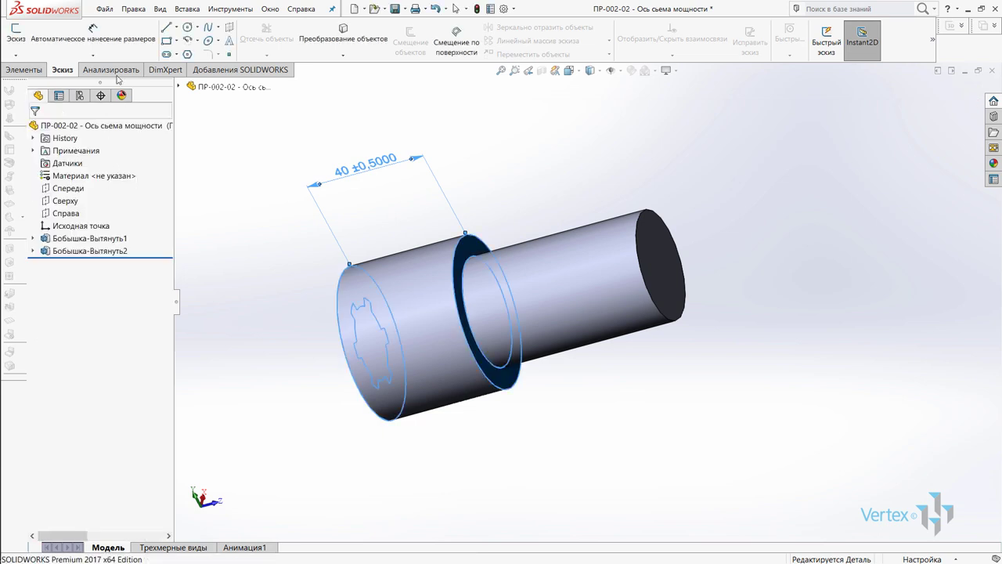
# Add a 60 ±0.5000 DimXpert length from the shoulder to the shaft's far end face
pyautogui.click(92, 35)
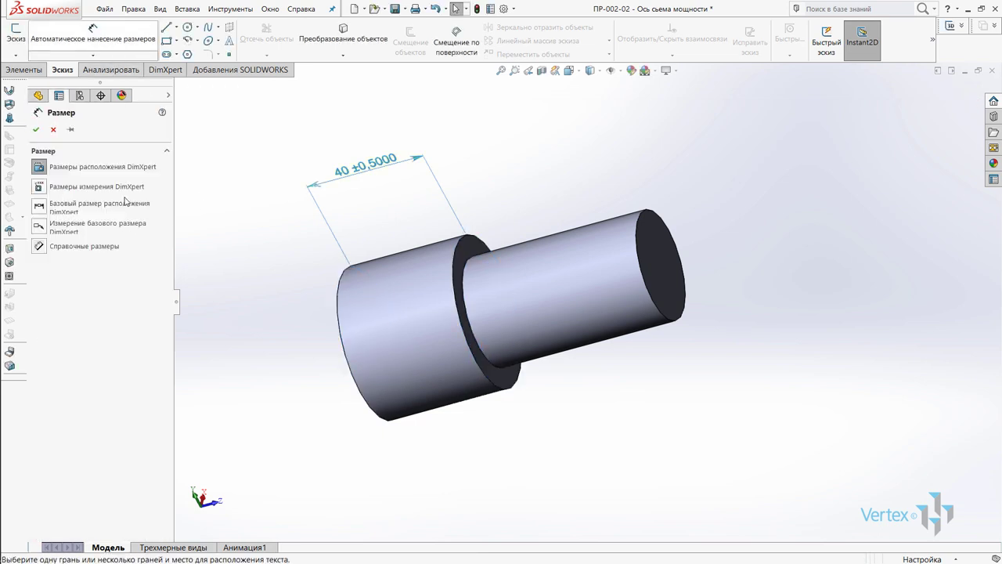
pyautogui.click(471, 260)
pyautogui.click(670, 267)
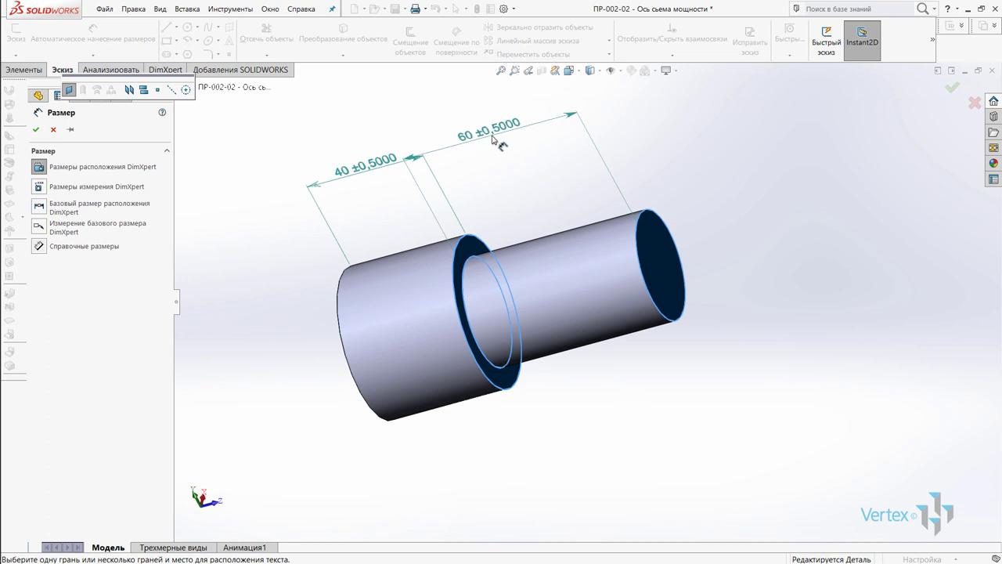
pyautogui.click(507, 168)
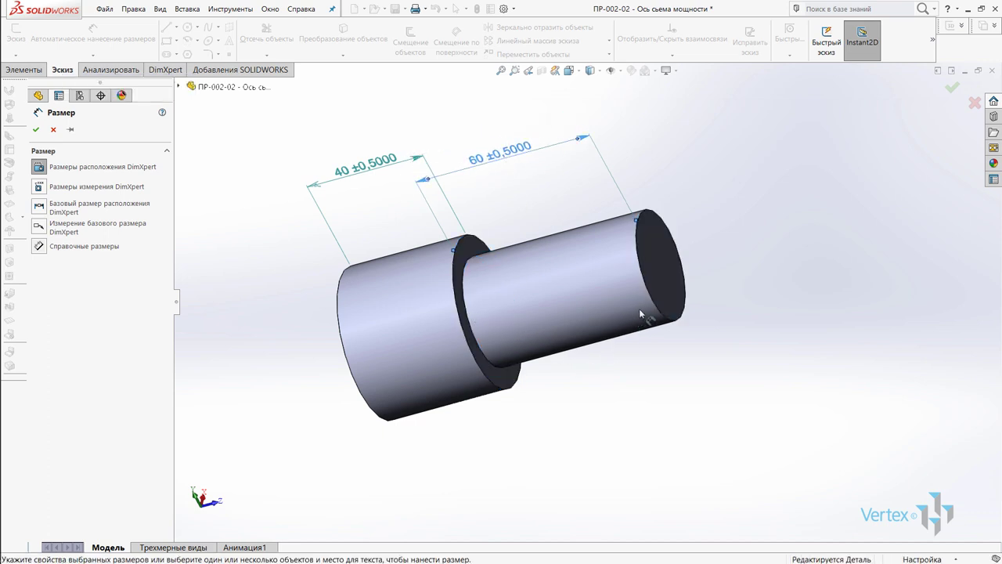
pyautogui.click(660, 301)
pyautogui.moveTo(670, 290)
pyautogui.mouseDown(button='middle')
pyautogui.moveTo(696, 328)
pyautogui.moveTo(586, 352)
pyautogui.mouseUp(button='middle')
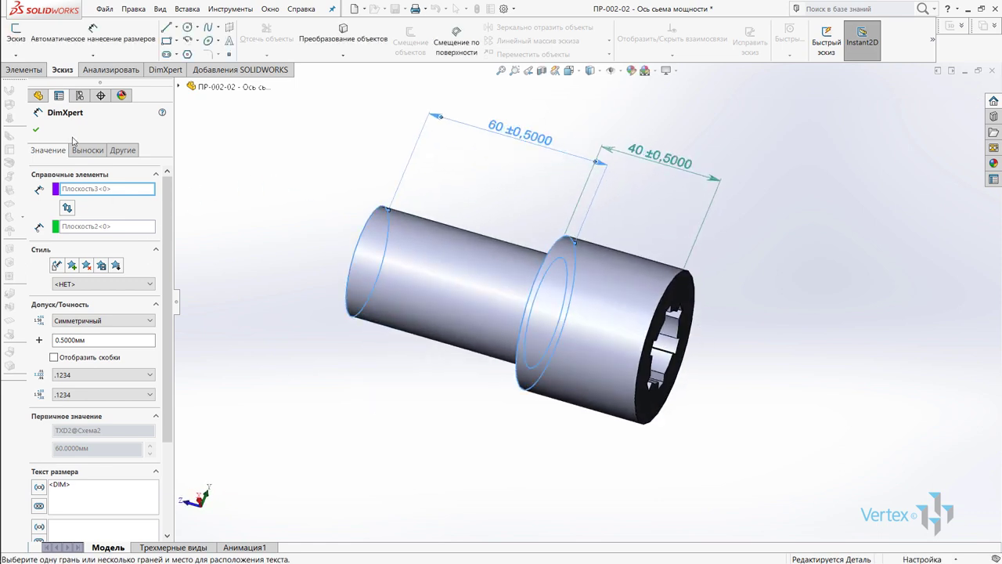
pyautogui.click(36, 130)
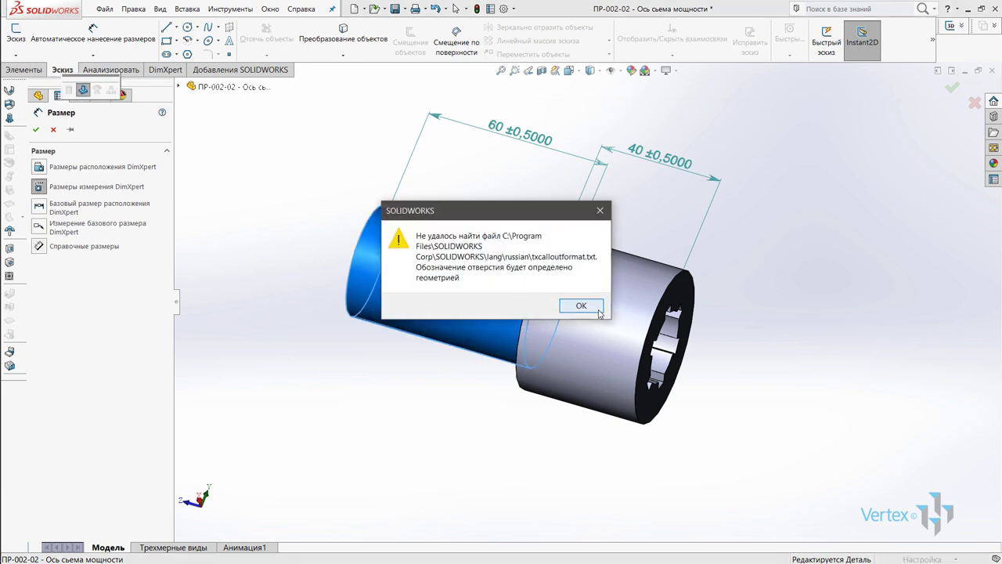
# Dismiss the missing-file warning and dimension the narrow boss as ⌀36 with a symmetric ±0.25 tolerance
pyautogui.click(598, 311)
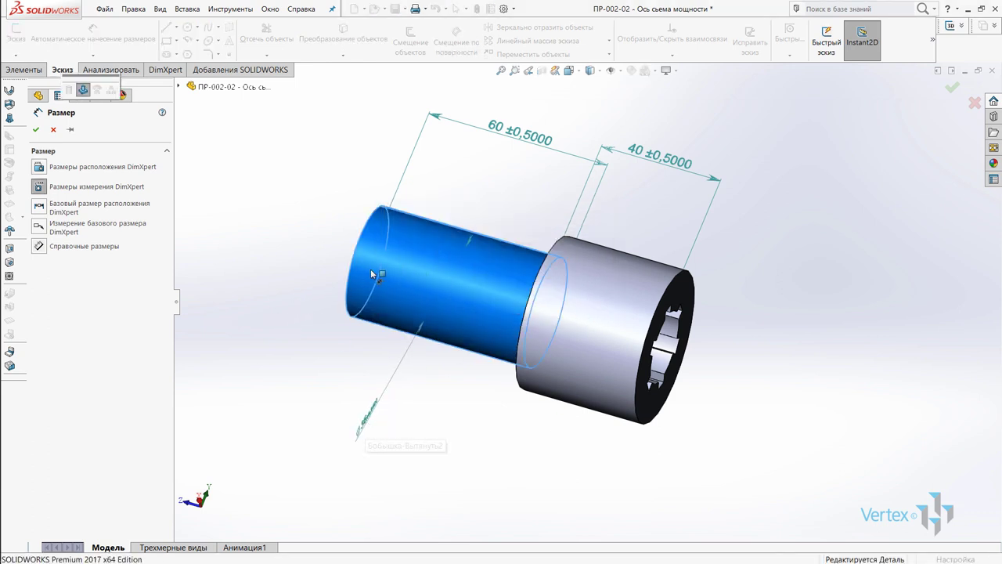
pyautogui.click(427, 278)
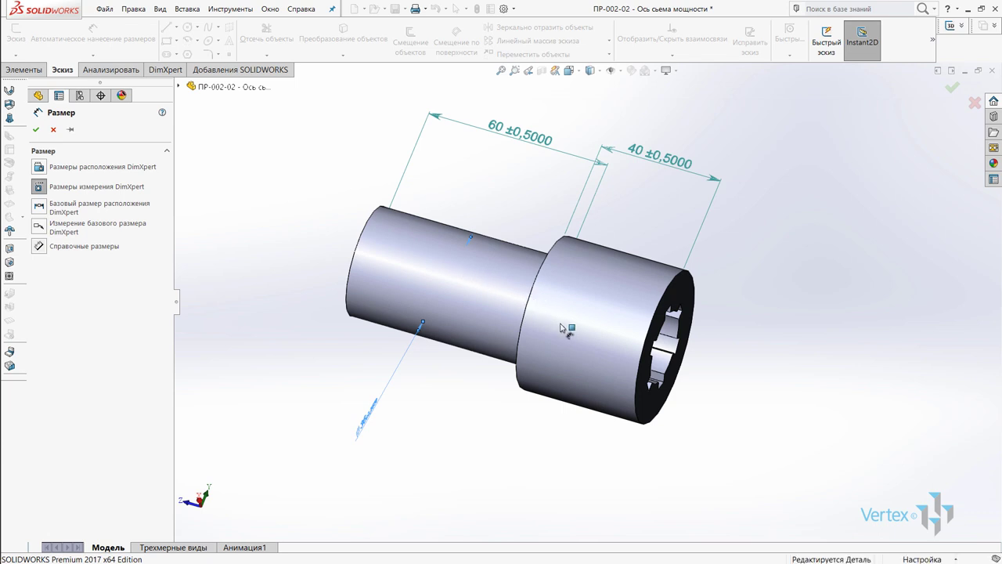
pyautogui.click(627, 329)
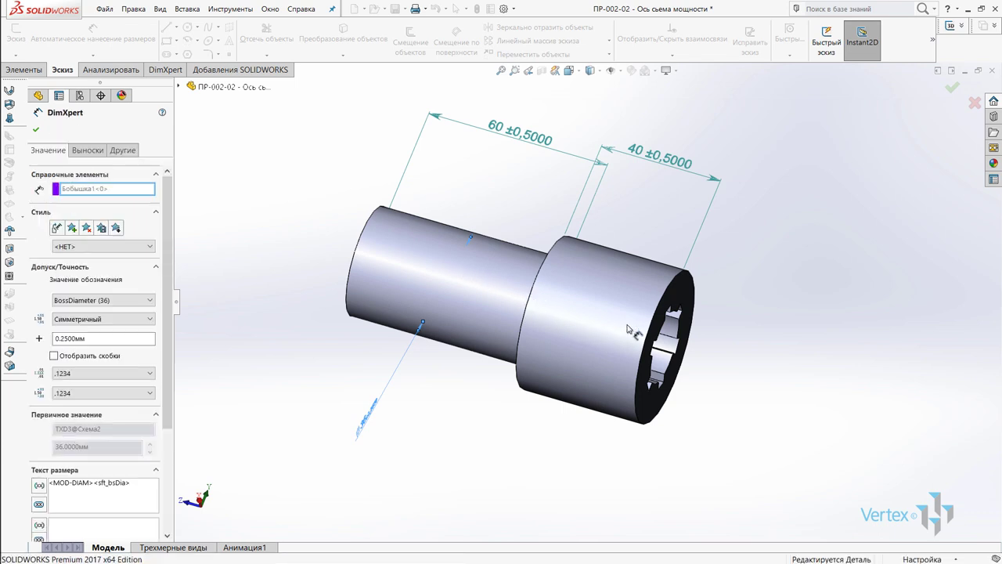
pyautogui.moveTo(642, 334)
pyautogui.mouseDown(button='middle')
pyautogui.moveTo(696, 278)
pyautogui.moveTo(731, 272)
pyautogui.mouseUp(button='middle')
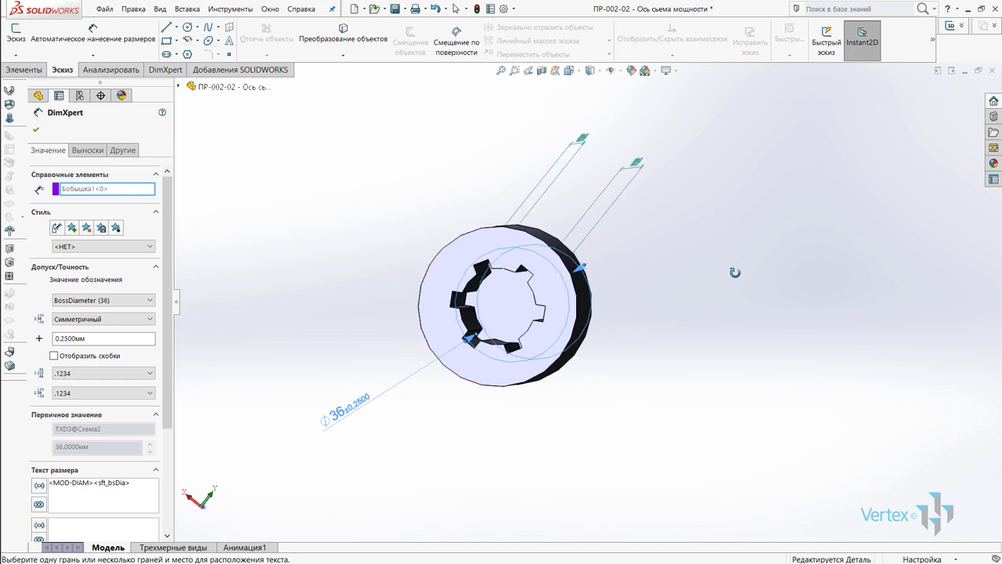
pyautogui.click(35, 129)
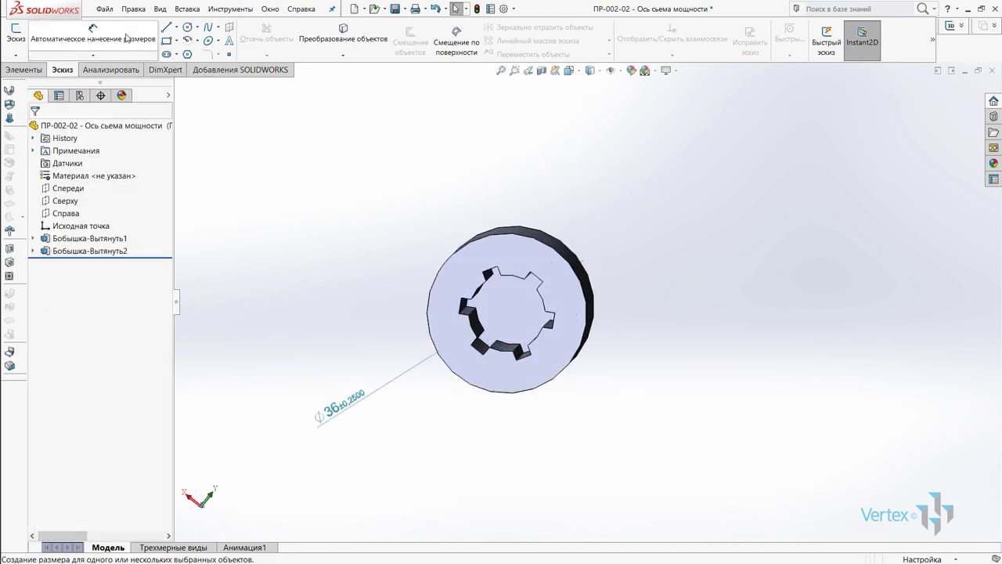
# Add a ⌀50 ±0.2500 DimXpert size dimension to the wide boss face
pyautogui.moveTo(649, 308); pyautogui.dragTo(640, 320, button='middle')
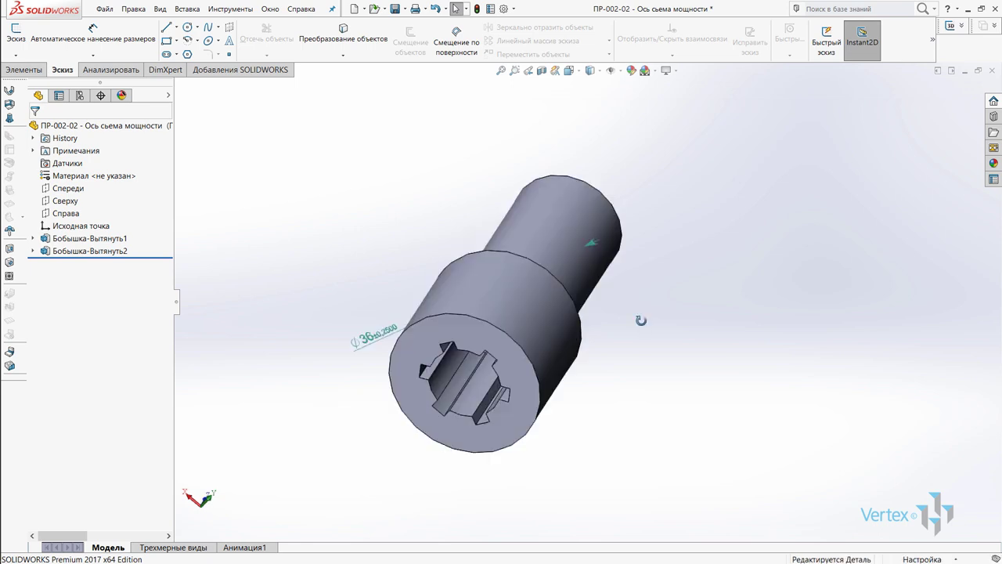
pyautogui.click(567, 310)
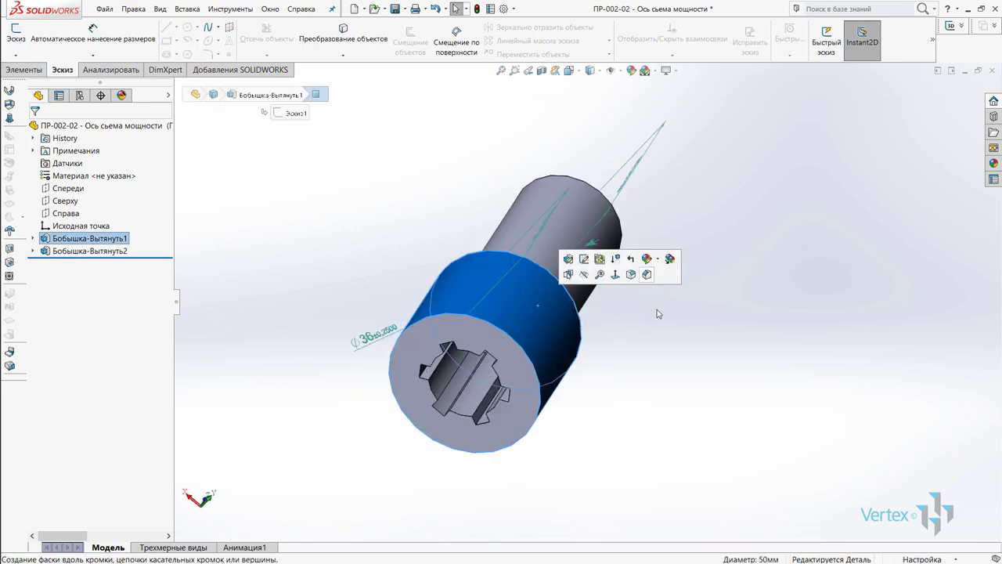
pyautogui.click(95, 43)
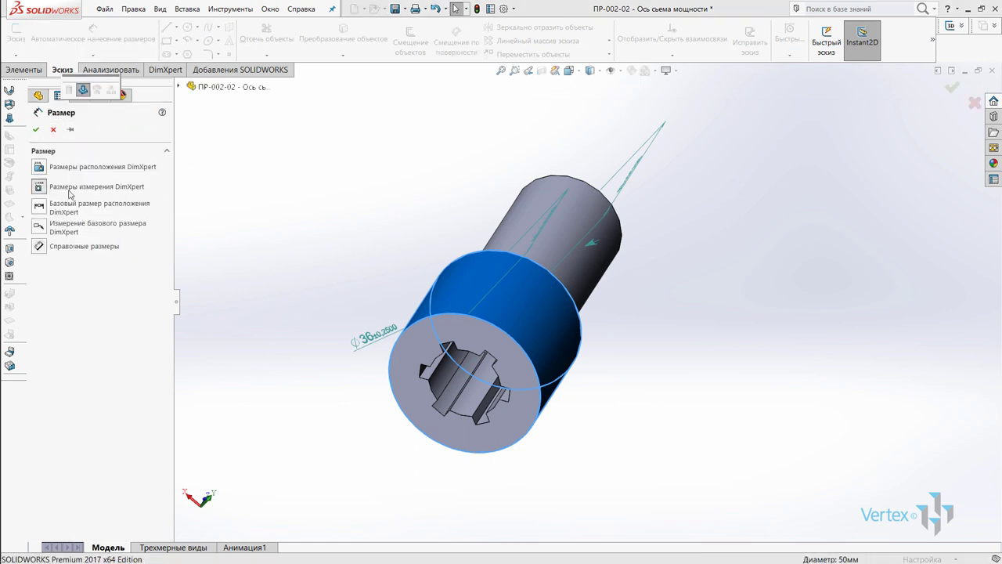
pyautogui.click(368, 212)
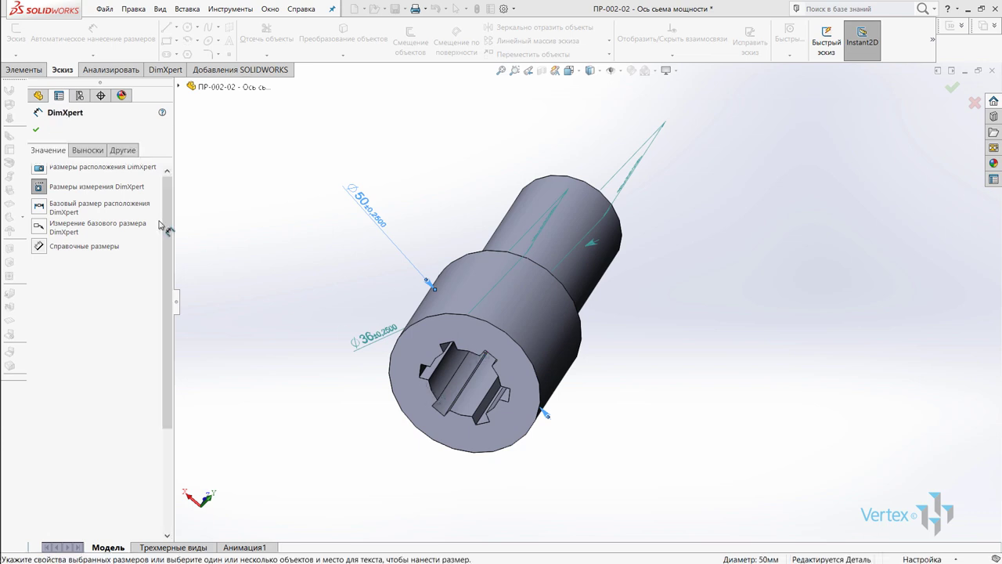
pyautogui.click(37, 132)
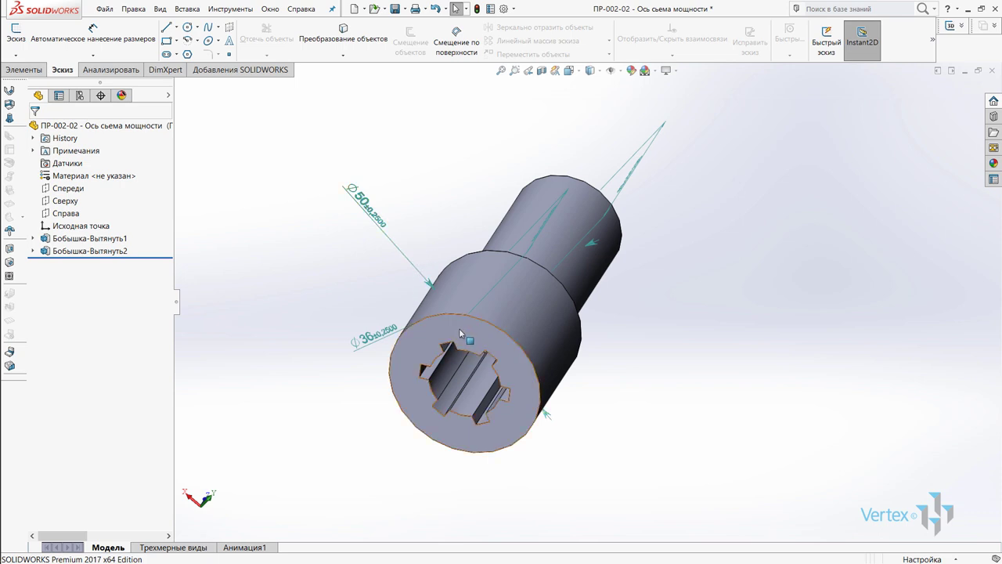
pyautogui.moveTo(536, 275); pyautogui.dragTo(483, 152, button='middle')
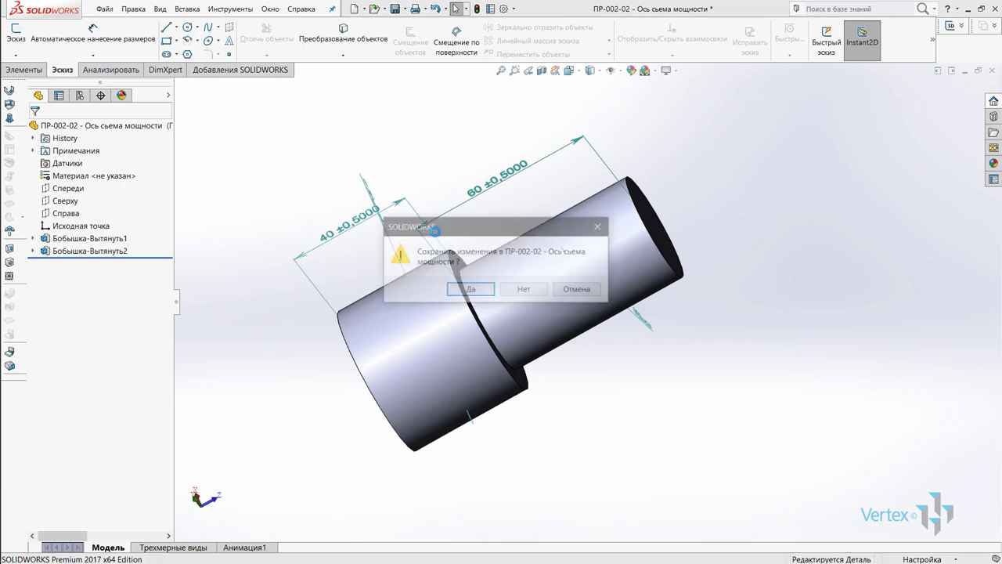
# Close ПР-002-02 saving changes, then zoom and orbit the reducer assembly to show its front shaft end
pyautogui.click(478, 290)
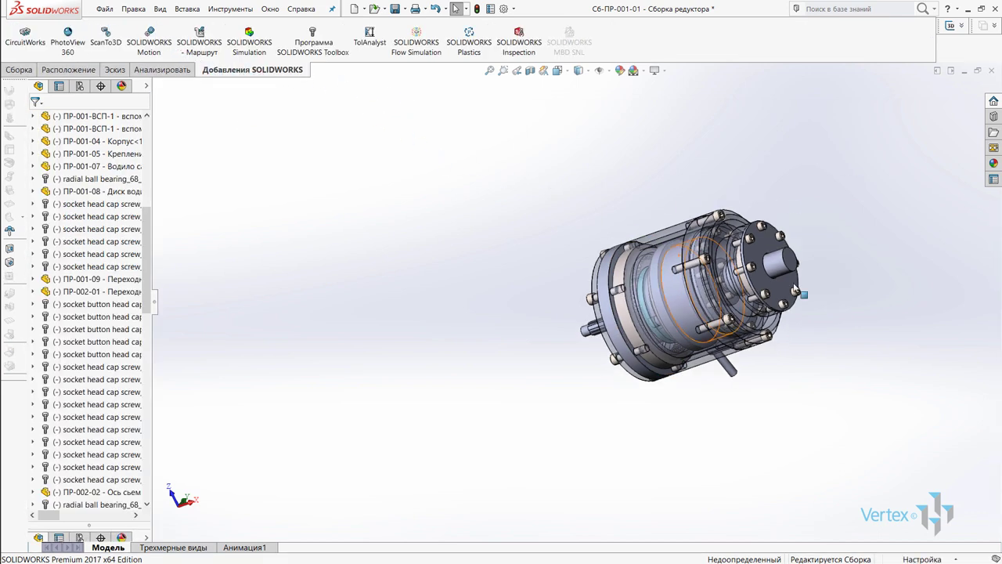
pyautogui.scroll(-2, 797, 290)
pyautogui.scroll(-2, 786, 260)
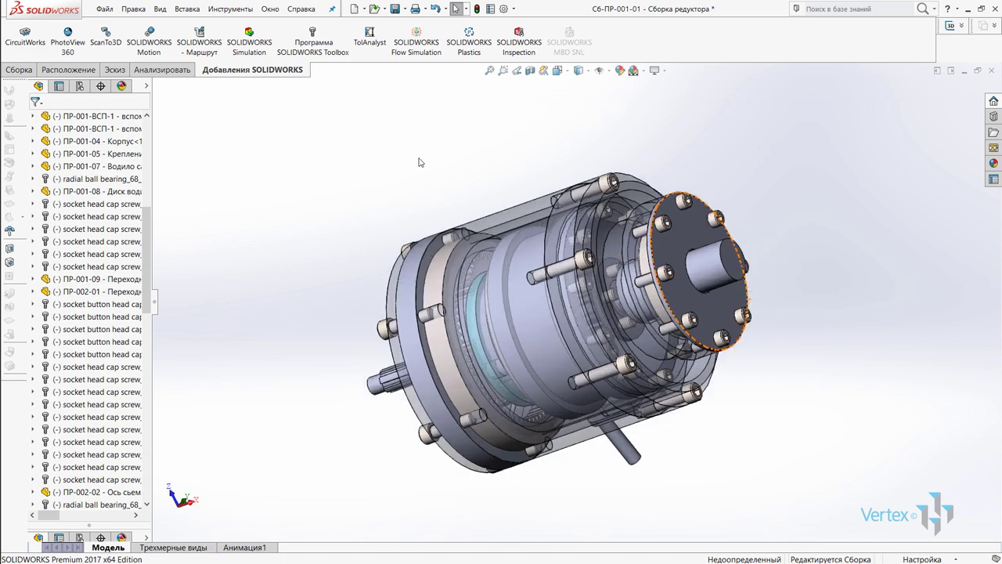
pyautogui.moveTo(419, 162); pyautogui.dragTo(424, 202, button='middle')
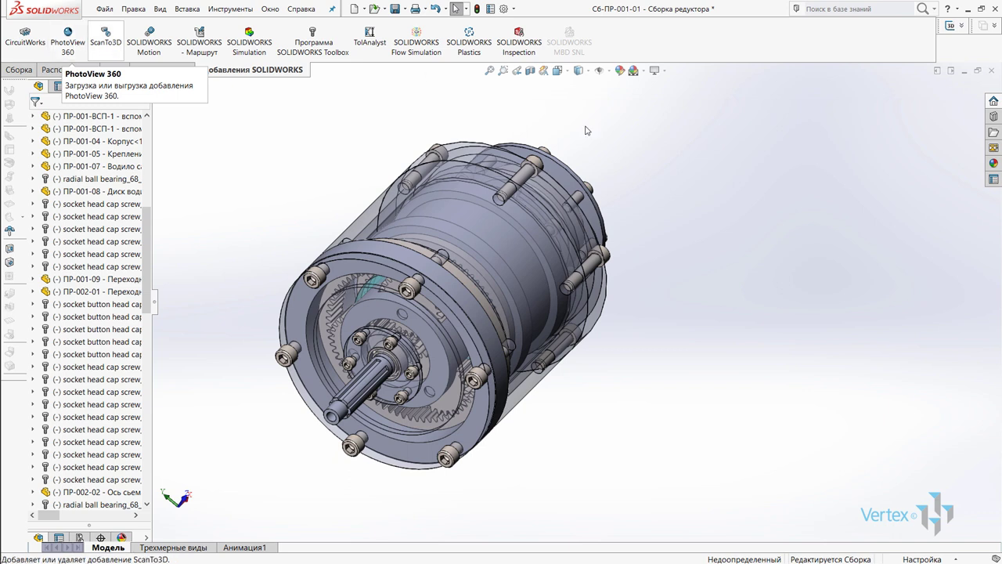
# Switch to the Анимация1 motion study and accept updating its starting positions for the six moved cap screws
pyautogui.click(253, 548)
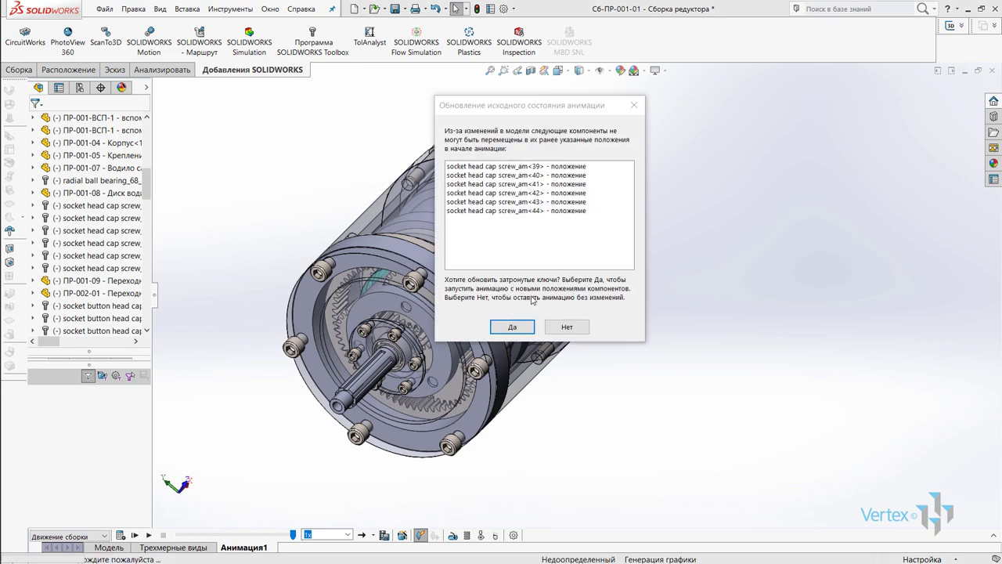
pyautogui.click(512, 327)
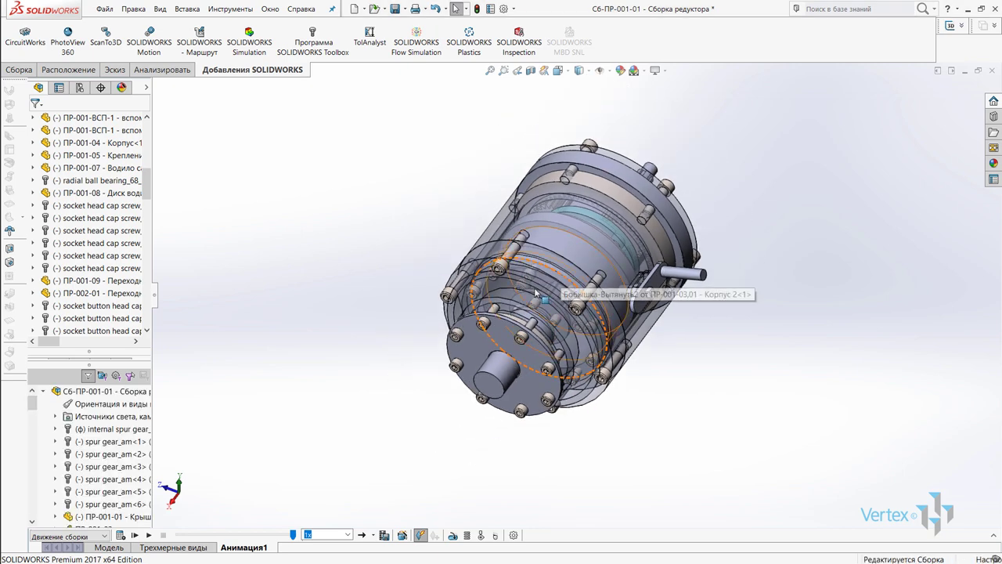
# Orbit the gearbox to inspect the shaft end, housing side and gear end
pyautogui.moveTo(561, 279)
pyautogui.mouseDown(button='middle')
pyautogui.moveTo(453, 274)
pyautogui.moveTo(464, 366)
pyautogui.mouseUp(button='middle')
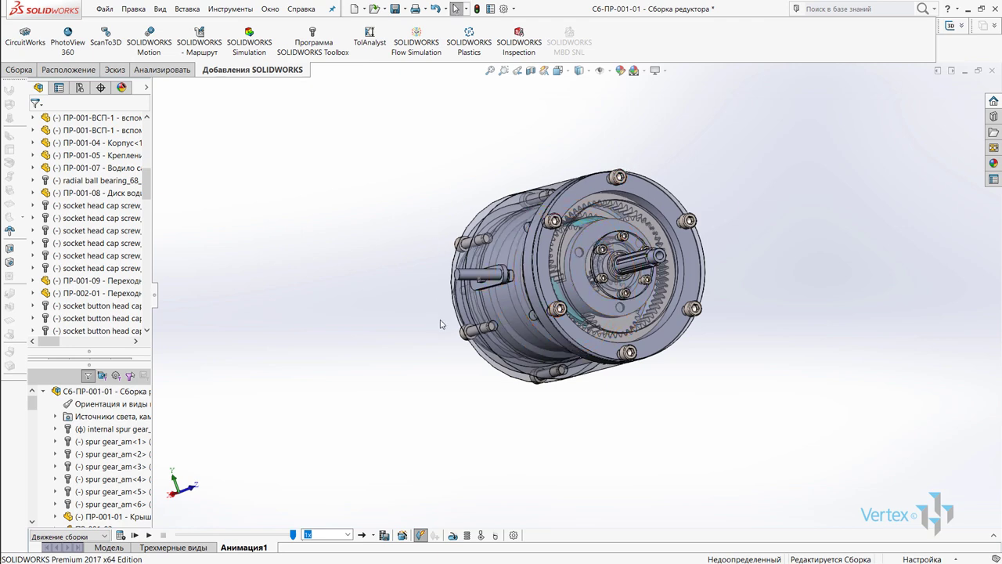
pyautogui.moveTo(500, 366)
pyautogui.mouseDown(button='middle')
pyautogui.moveTo(543, 358)
pyautogui.moveTo(512, 398)
pyautogui.moveTo(542, 441)
pyautogui.moveTo(588, 261)
pyautogui.mouseUp(button='middle')
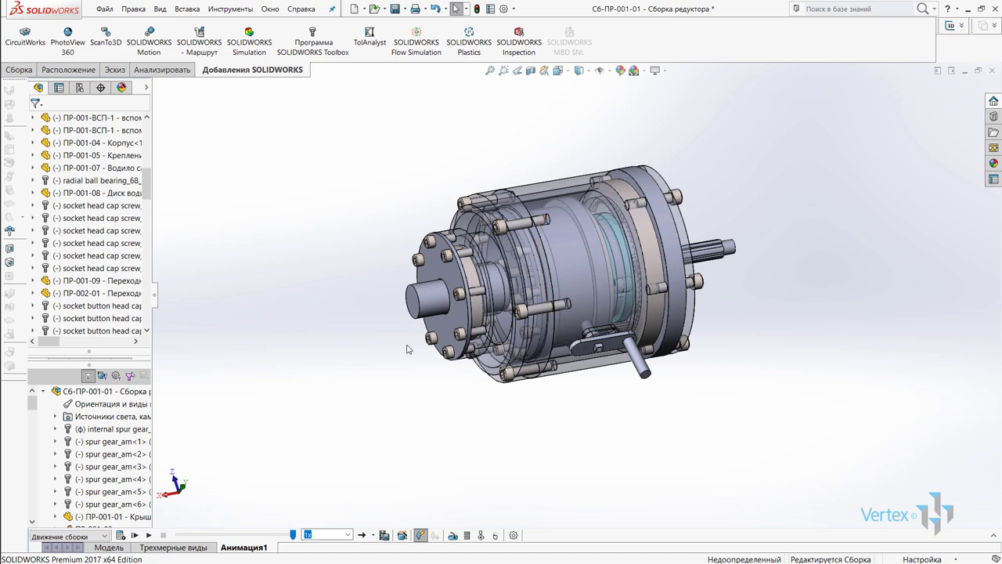
pyautogui.moveTo(698, 331)
pyautogui.mouseDown(button='middle')
pyautogui.moveTo(655, 415)
pyautogui.moveTo(711, 415)
pyautogui.mouseUp(button='middle')
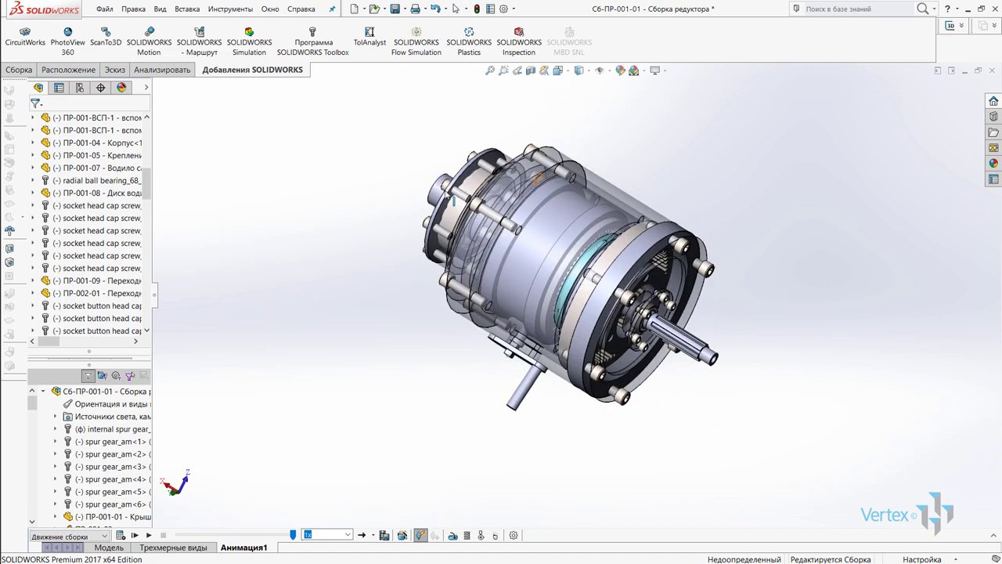
pyautogui.press('Escape')
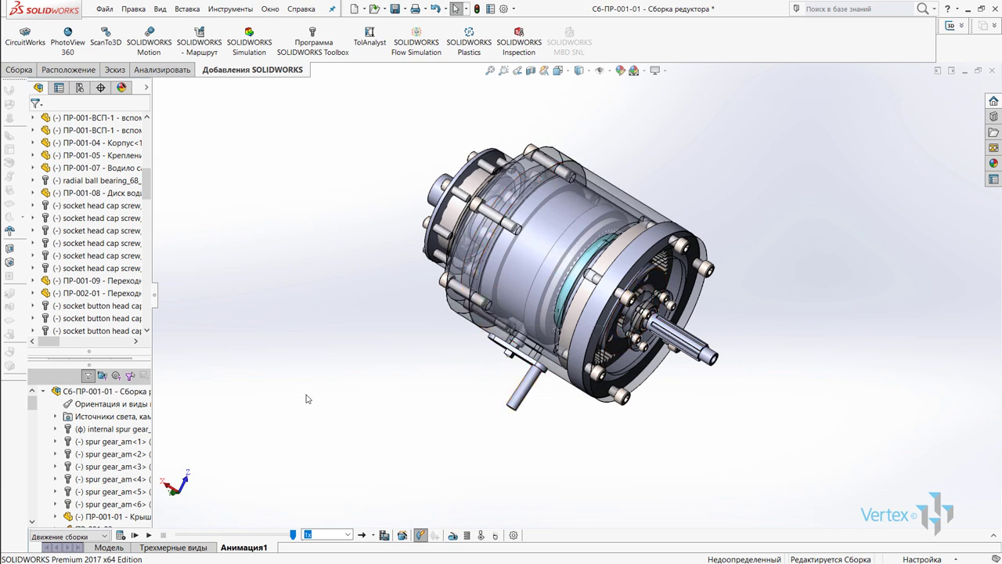
# Load the PhotoView 360 add-in and orbit the gearbox to a new angle
pyautogui.click(62, 47)
pyautogui.scroll(2, 642, 207)
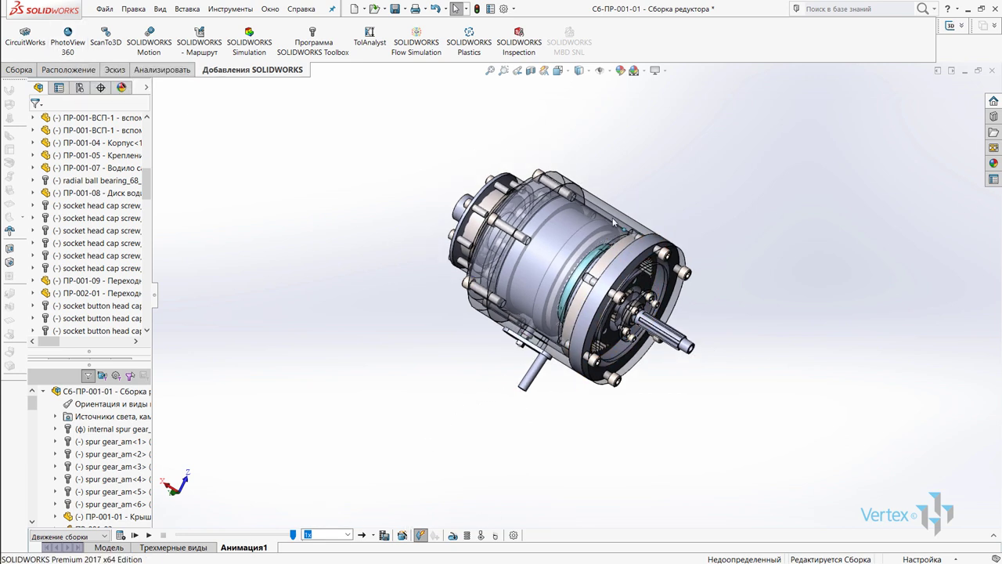
pyautogui.moveTo(642, 207)
pyautogui.mouseDown(button='middle')
pyautogui.moveTo(686, 144)
pyautogui.moveTo(762, 290)
pyautogui.moveTo(565, 354)
pyautogui.moveTo(542, 316)
pyautogui.moveTo(660, 270)
pyautogui.mouseUp(button='middle')
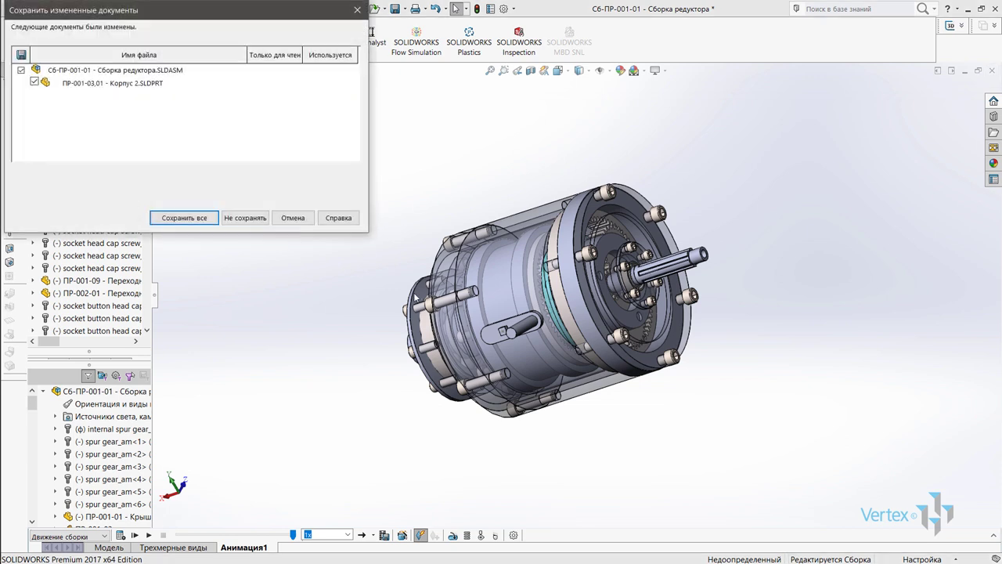
# Choose Не сохранять to discard changes to the reducer assembly and ПР-001-03.01 Корпус 2
pyautogui.click(245, 218)
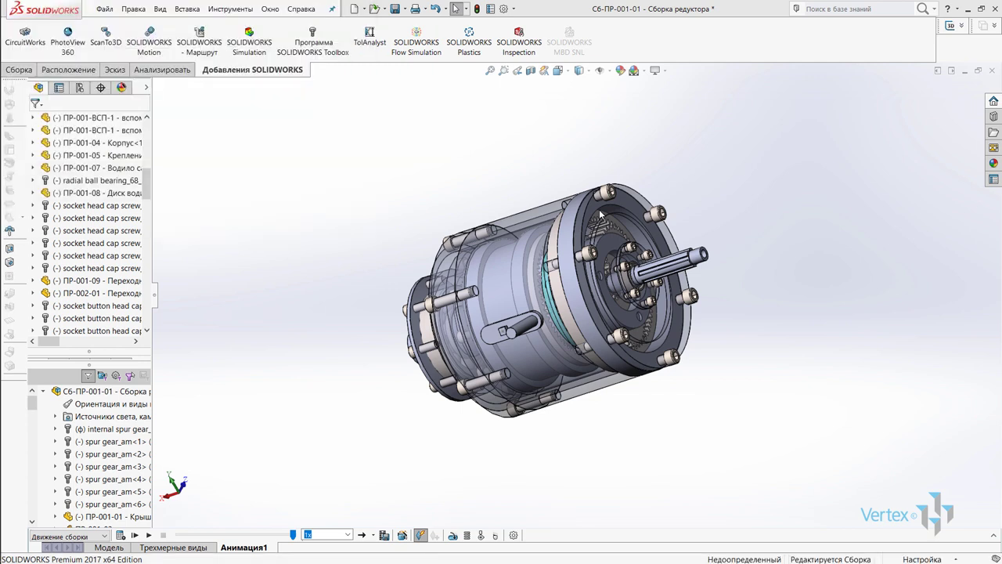